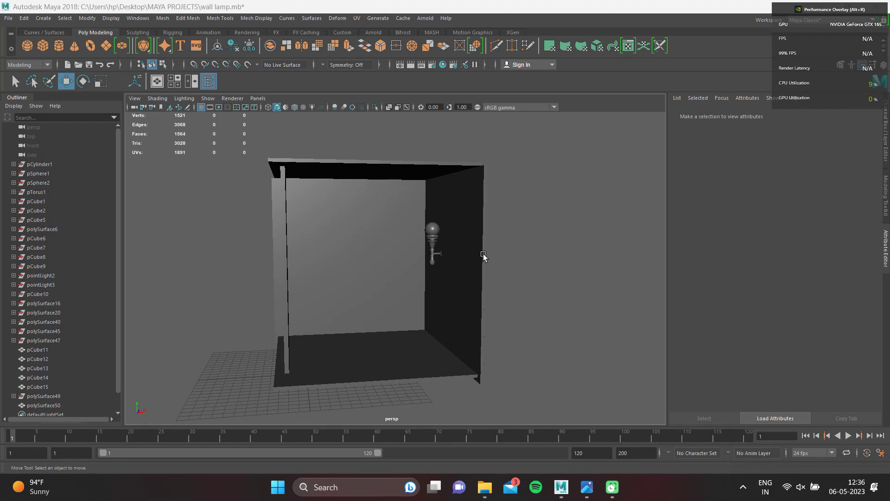
- Assign a new Arnold aiStandardSurface material to the right-hand wall
{"action": "scroll", "coordinate": [455, 270], "scroll_direction": "up", "scroll_amount": 5}
{"action": "scroll", "coordinate": [453, 264], "scroll_direction": "down", "scroll_amount": 5}
{"action": "scroll", "coordinate": [482, 301], "scroll_direction": "down", "scroll_amount": 3}
{"action": "scroll", "coordinate": [445, 304], "scroll_direction": "up", "scroll_amount": 4}
{"action": "scroll", "coordinate": [463, 296], "scroll_direction": "up", "scroll_amount": 2}
{"action": "left_click", "coordinate": [604, 215]}
{"action": "right_click", "coordinate": [605, 210]}
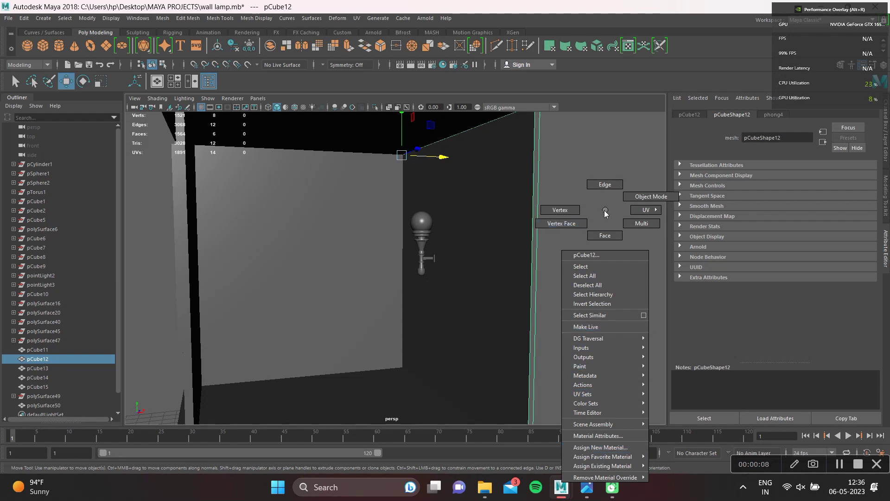
{"action": "left_click", "coordinate": [602, 447]}
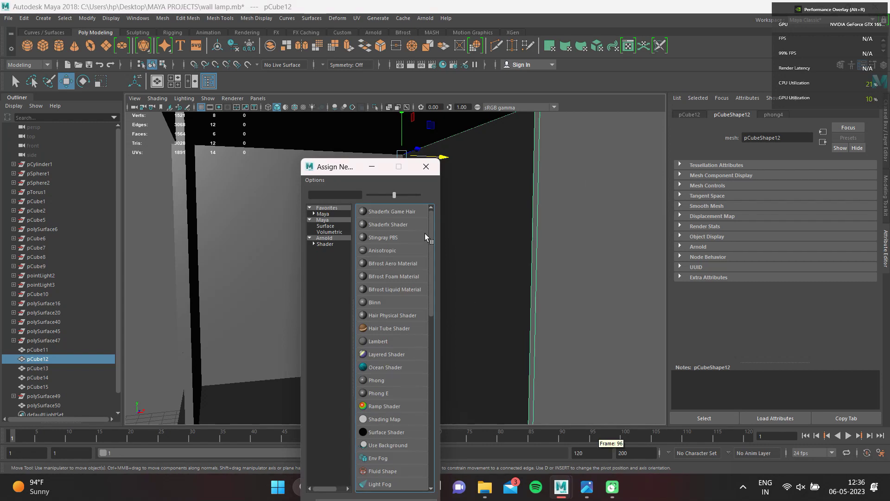
{"action": "left_click", "coordinate": [326, 244]}
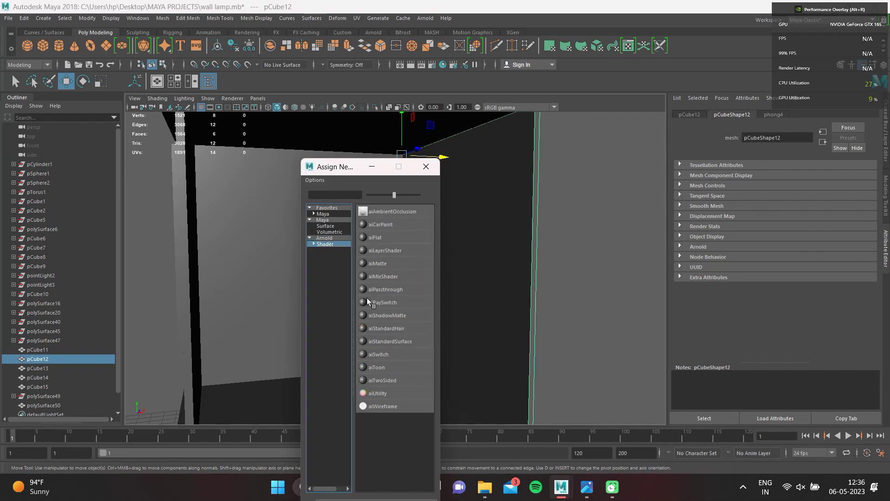
{"action": "left_click", "coordinate": [385, 334]}
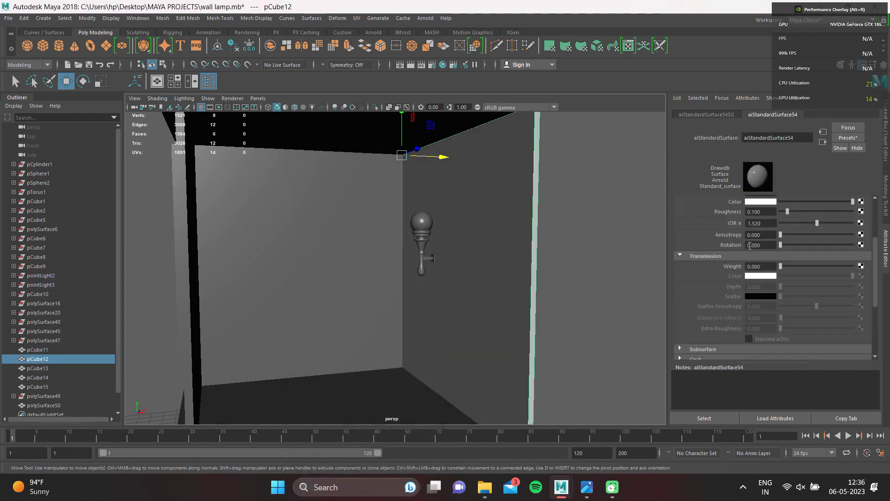
- Set the wall material's Base Color to blue and Base Weight to 1.0
{"action": "scroll", "coordinate": [755, 244], "scroll_direction": "up", "scroll_amount": 3}
{"action": "left_click", "coordinate": [747, 235]}
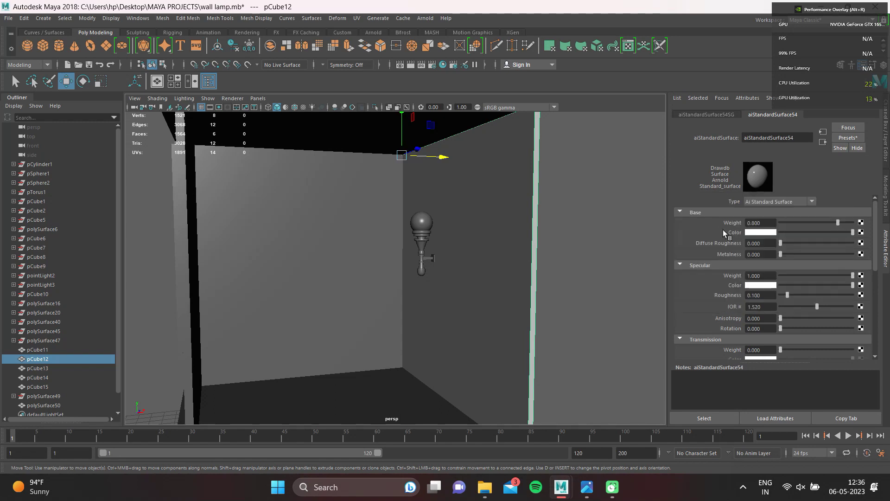
{"action": "left_click", "coordinate": [754, 234]}
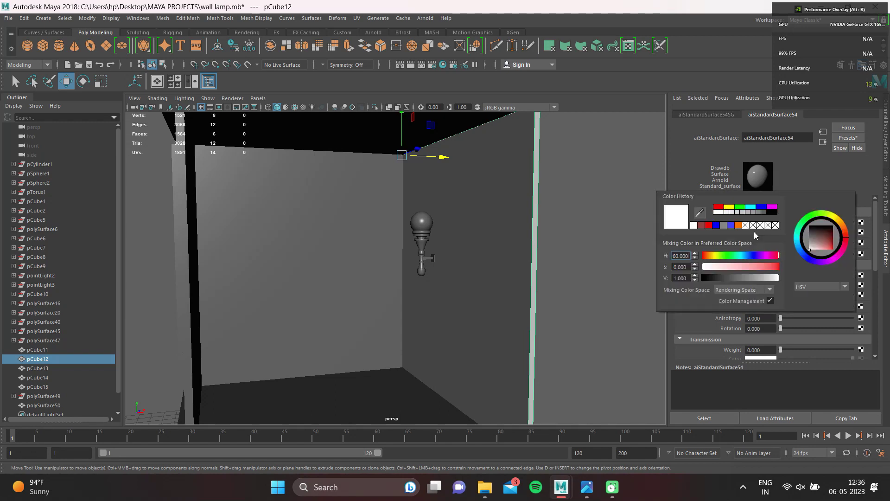
{"action": "left_click", "coordinate": [730, 226]}
{"action": "left_click", "coordinate": [716, 225]}
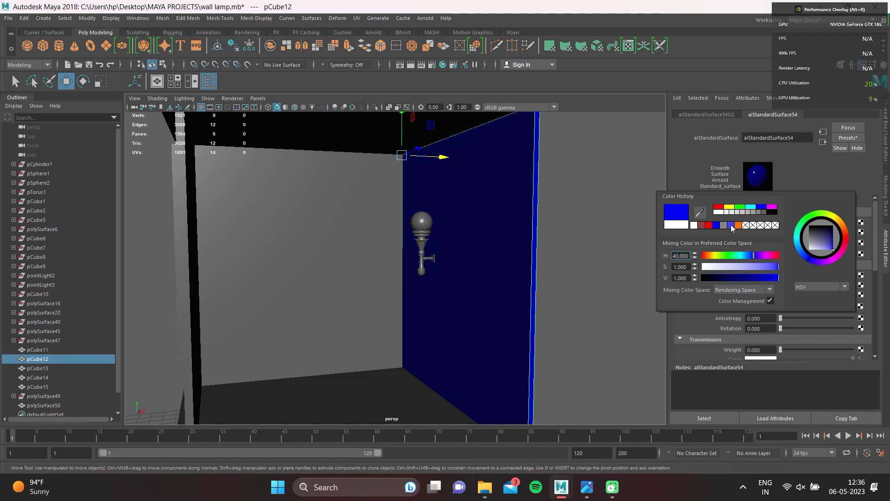
{"action": "left_click", "coordinate": [731, 226]}
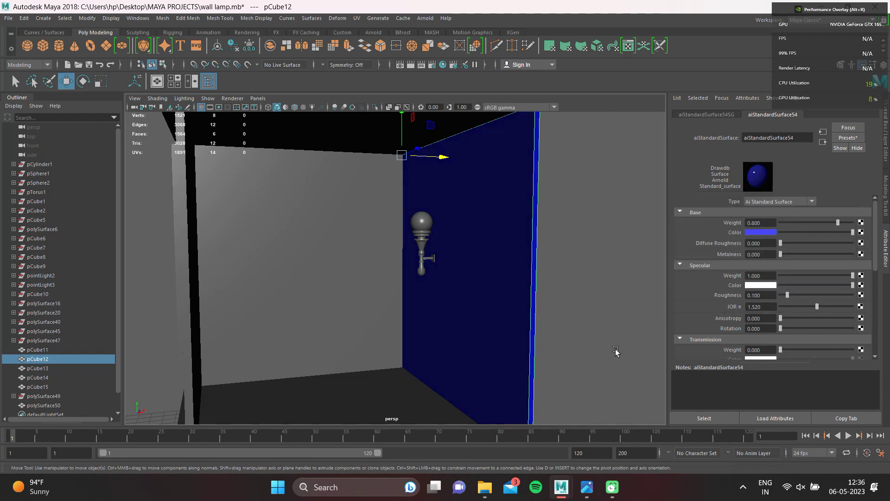
{"action": "left_click_drag", "start_coordinate": [837, 222], "coordinate": [861, 226]}
{"action": "scroll", "coordinate": [556, 292], "scroll_direction": "down", "scroll_amount": 2}
{"action": "scroll", "coordinate": [583, 264], "scroll_direction": "up", "scroll_amount": 5}
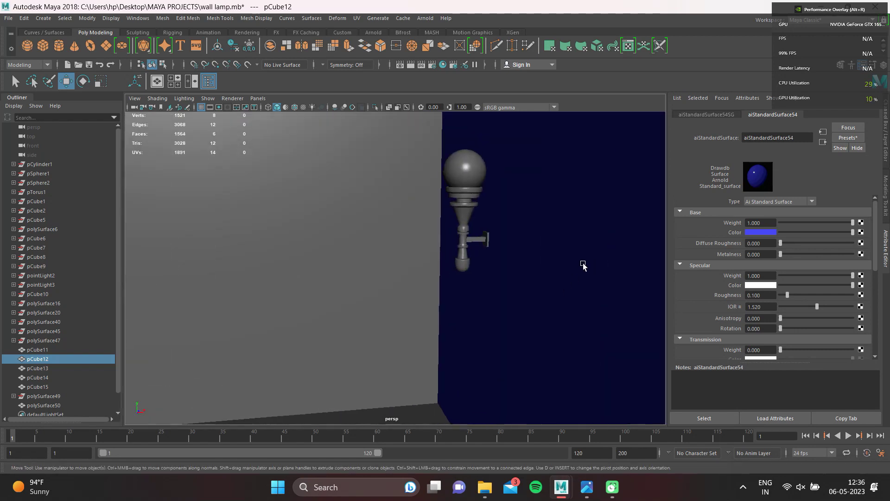
{"action": "left_click", "coordinate": [386, 187]}
- Give the back wall a new aiStandardSurface material with a red Base Color
{"action": "right_click", "coordinate": [386, 177]}
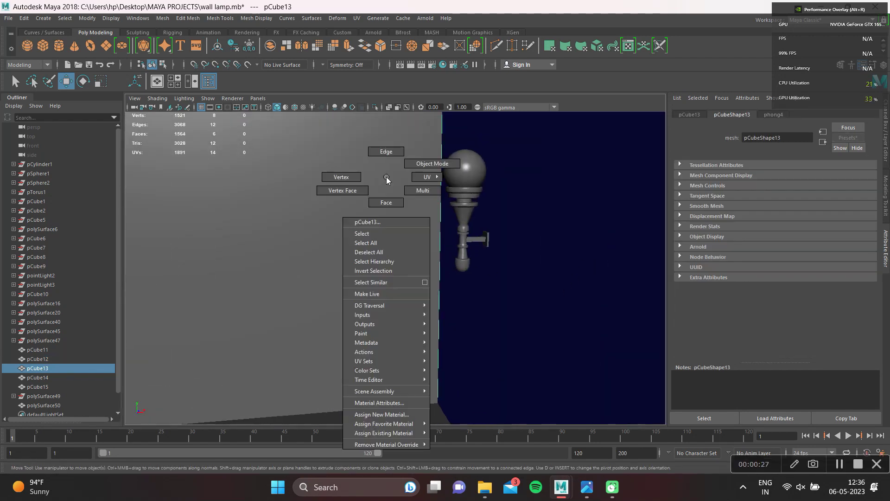
{"action": "left_click", "coordinate": [397, 414]}
{"action": "left_click", "coordinate": [330, 245]}
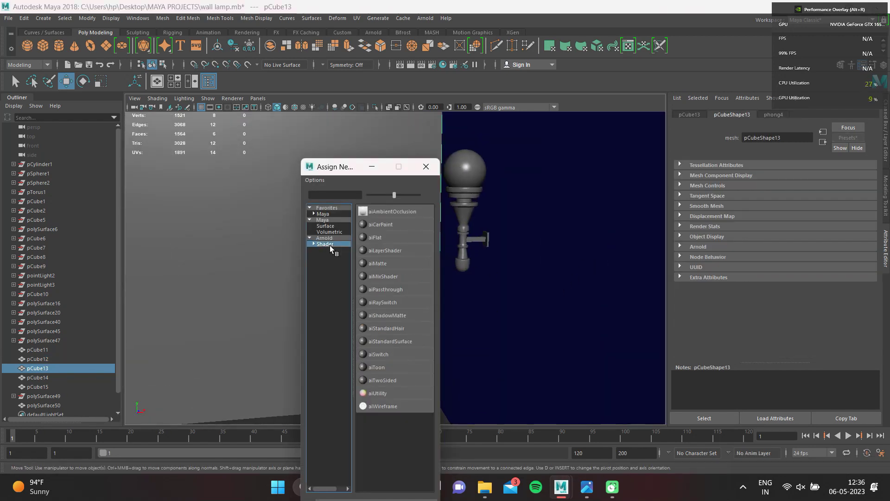
{"action": "left_click", "coordinate": [390, 343]}
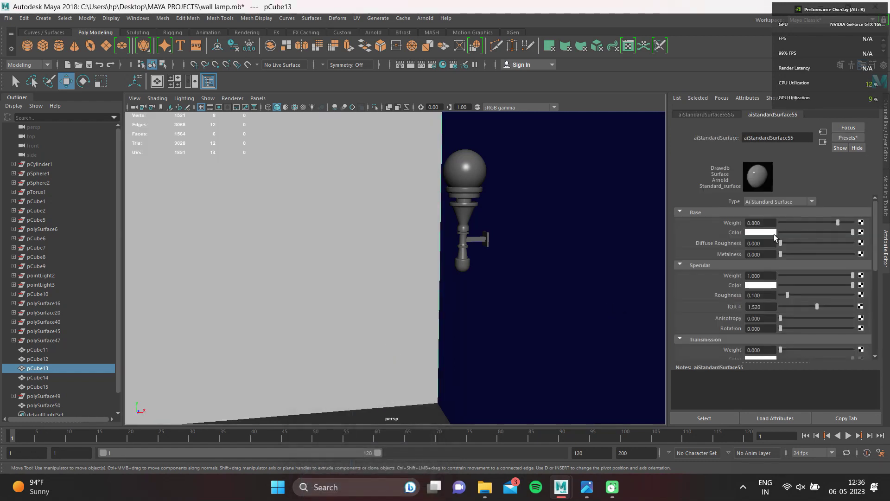
{"action": "left_click", "coordinate": [770, 231]}
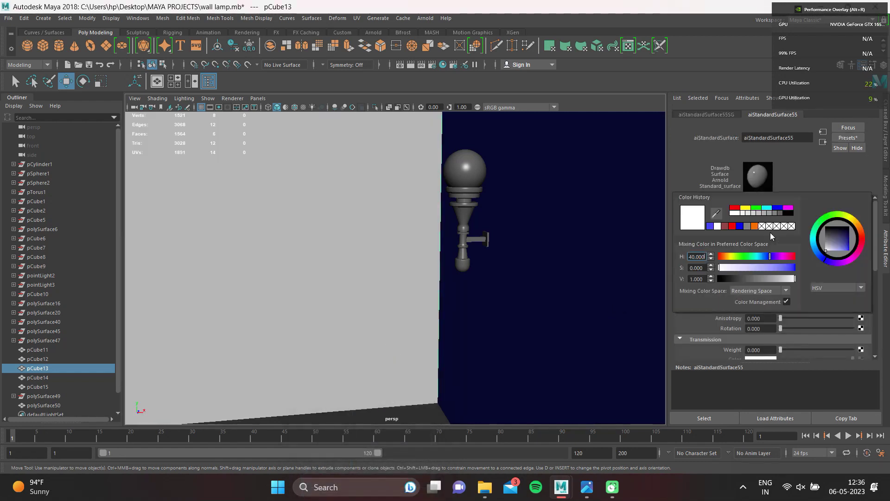
{"action": "left_click", "coordinate": [737, 209]}
- Turn on viewport colour management and frame the whole room with both walls
{"action": "mouse_move", "coordinate": [602, 284]}
{"action": "left_mouse_down", "text": "alt"}
{"action": "mouse_move", "coordinate": [566, 292]}
{"action": "mouse_move", "coordinate": [650, 258]}
{"action": "left_mouse_up", "text": "alt"}
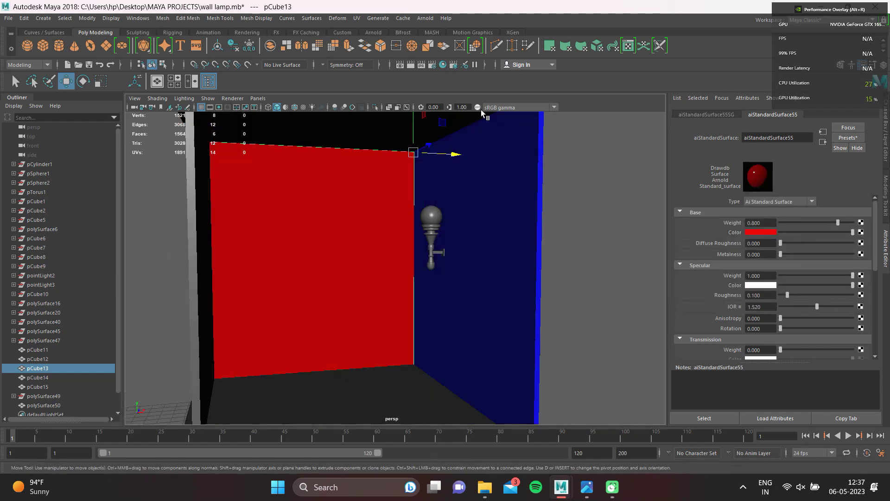
{"action": "left_click", "coordinate": [477, 107]}
{"action": "middle_click_drag", "start_coordinate": [493, 242], "coordinate": [513, 242], "text": "alt"}
{"action": "scroll", "coordinate": [513, 241], "scroll_direction": "up", "scroll_amount": 3}
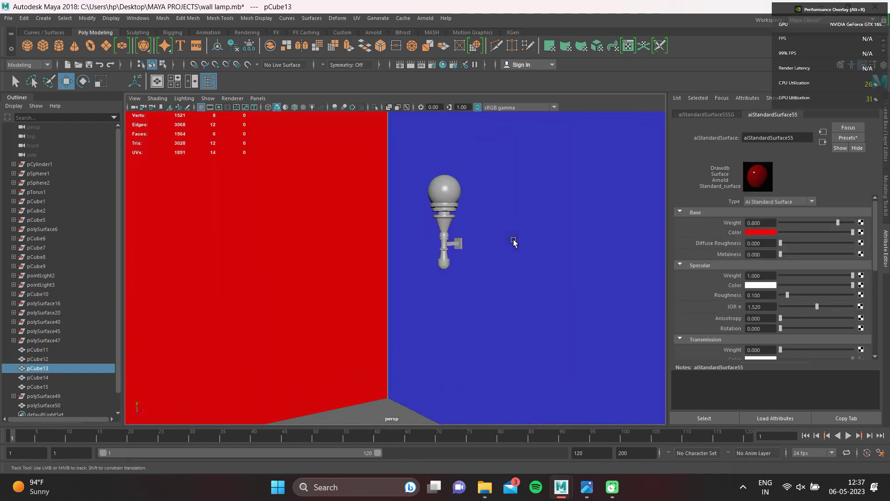
{"action": "scroll", "coordinate": [513, 242], "scroll_direction": "down", "scroll_amount": 5}
{"action": "mouse_move", "coordinate": [447, 232]}
{"action": "left_mouse_down", "text": "alt"}
{"action": "mouse_move", "coordinate": [439, 237]}
{"action": "mouse_move", "coordinate": [445, 230]}
{"action": "left_mouse_up", "text": "alt"}
- Assign the side wall a fresh aiStandardSurface with a blue Base Color
{"action": "left_click", "coordinate": [455, 212]}
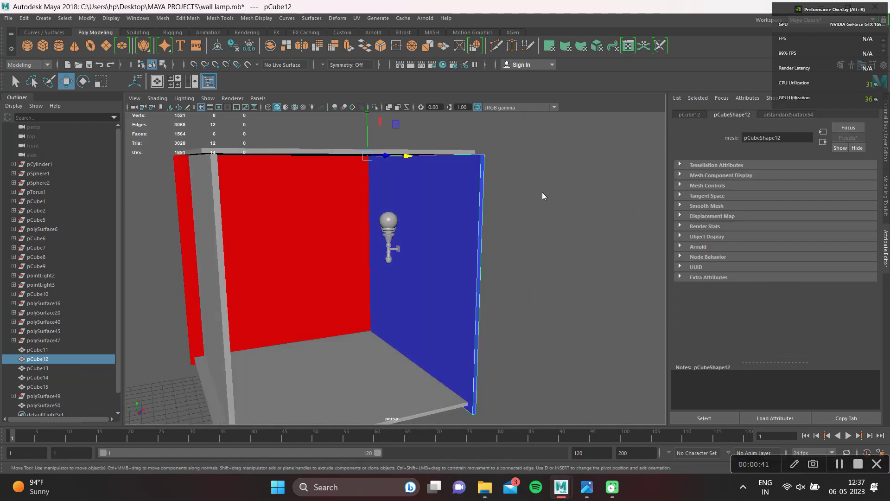
{"action": "right_click_drag", "start_coordinate": [543, 196], "coordinate": [542, 426]}
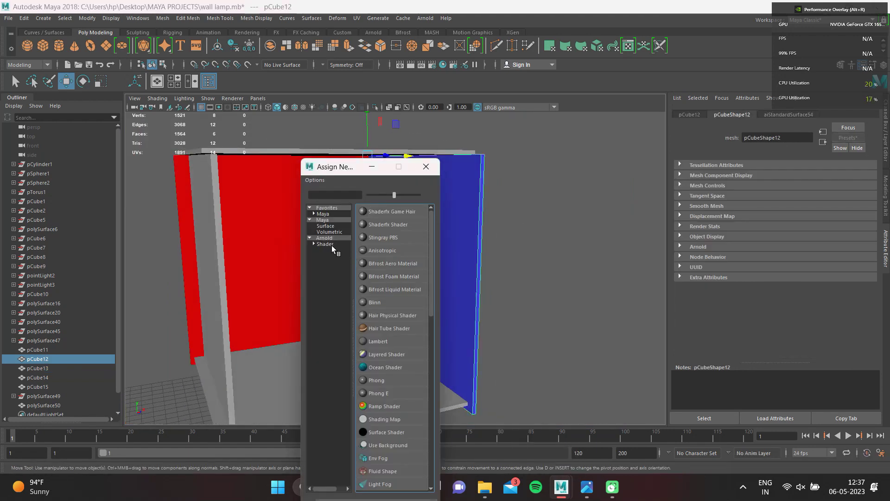
{"action": "left_click", "coordinate": [329, 244]}
{"action": "left_click", "coordinate": [406, 341]}
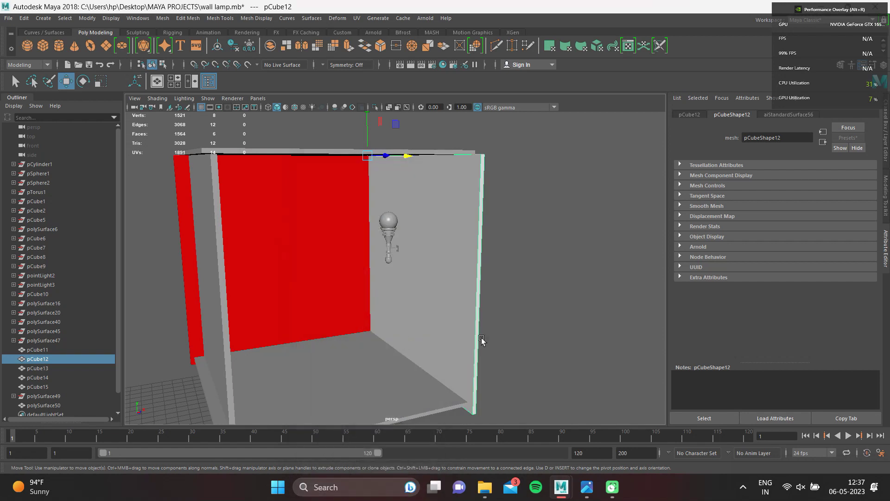
{"action": "left_click", "coordinate": [769, 234]}
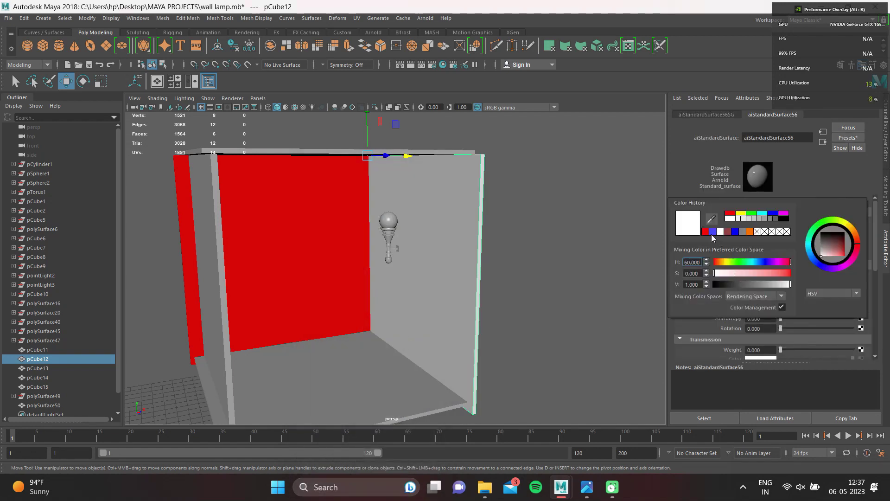
{"action": "left_click", "coordinate": [737, 234]}
{"action": "scroll", "coordinate": [567, 292], "scroll_direction": "up", "scroll_amount": 2}
{"action": "scroll", "coordinate": [558, 288], "scroll_direction": "up", "scroll_amount": 2}
{"action": "scroll", "coordinate": [521, 283], "scroll_direction": "up", "scroll_amount": 2}
{"action": "scroll", "coordinate": [521, 283], "scroll_direction": "down", "scroll_amount": 3}
- Assign the back wall a fresh aiStandardSurface with a red Base Color
{"action": "left_click", "coordinate": [338, 248]}
{"action": "right_click_drag", "start_coordinate": [536, 196], "coordinate": [546, 437]}
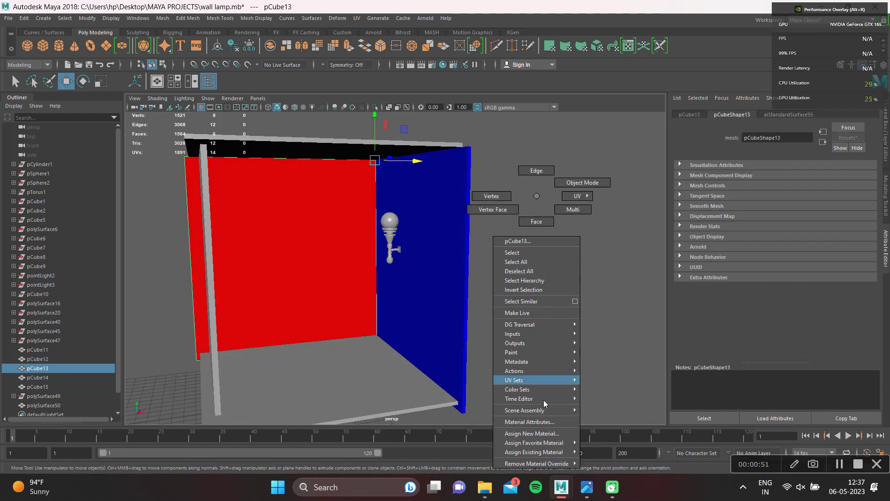
{"action": "left_click", "coordinate": [546, 436]}
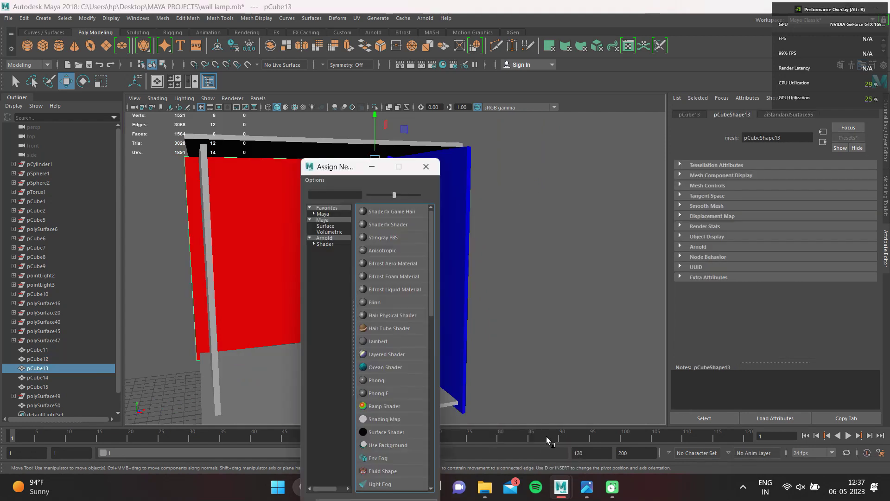
{"action": "left_click", "coordinate": [326, 245]}
{"action": "left_click", "coordinate": [398, 338]}
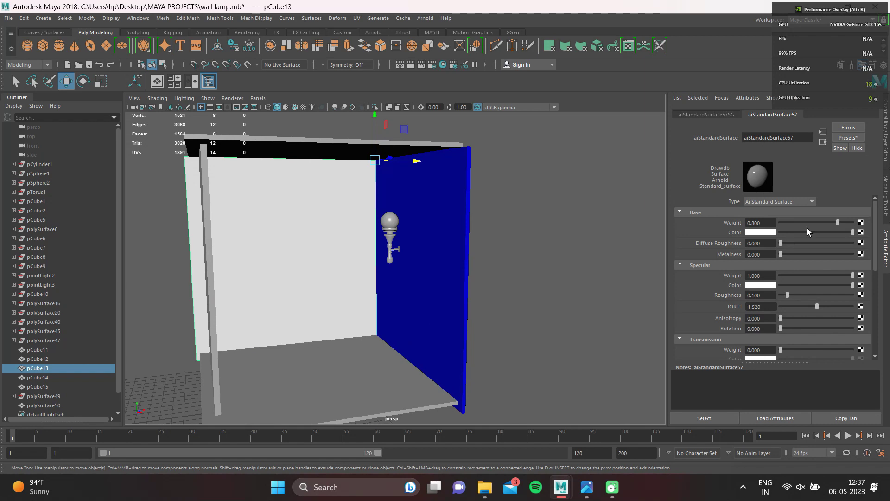
{"action": "left_click", "coordinate": [766, 237]}
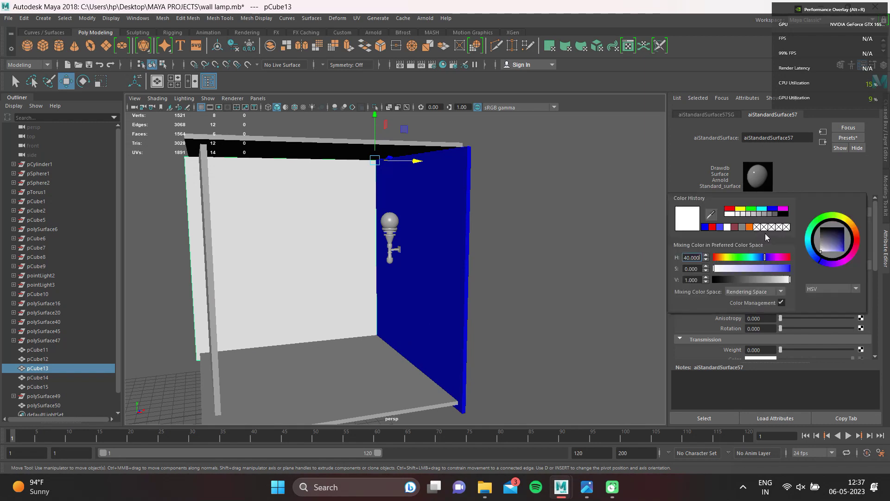
{"action": "left_click", "coordinate": [729, 209]}
{"action": "left_click", "coordinate": [533, 278]}
{"action": "scroll", "coordinate": [469, 282], "scroll_direction": "up", "scroll_amount": 5}
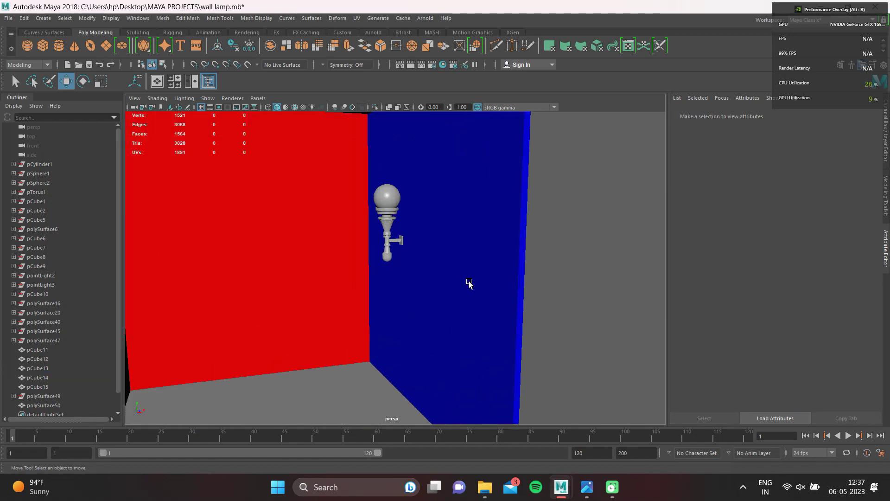
{"action": "scroll", "coordinate": [533, 288], "scroll_direction": "up", "scroll_amount": 5}
{"action": "middle_click_drag", "start_coordinate": [532, 288], "coordinate": [458, 271], "text": "alt"}
- Separate the wall lamp mesh into its individual pieces
{"action": "left_click", "coordinate": [460, 271]}
{"action": "right_click", "coordinate": [467, 263], "text": "shift"}
{"action": "right_click_drag", "start_coordinate": [466, 180], "coordinate": [452, 364]}
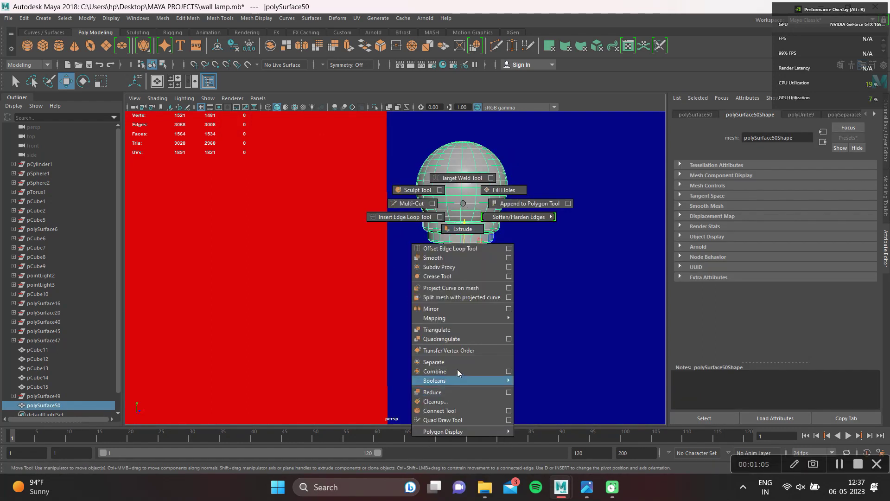
{"action": "left_click", "coordinate": [499, 320]}
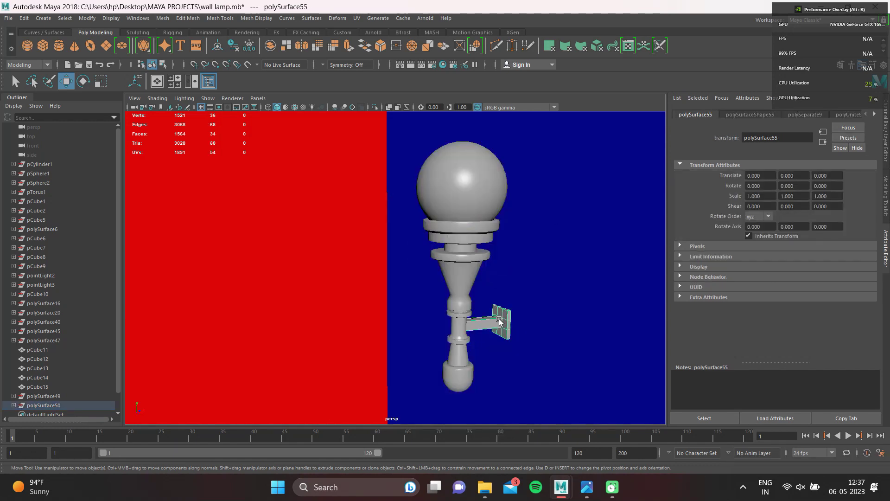
- Give the lamp bracket an aiStandardSurface with grey Base Color and Base Weight about 0.955
{"action": "right_click", "coordinate": [519, 225]}
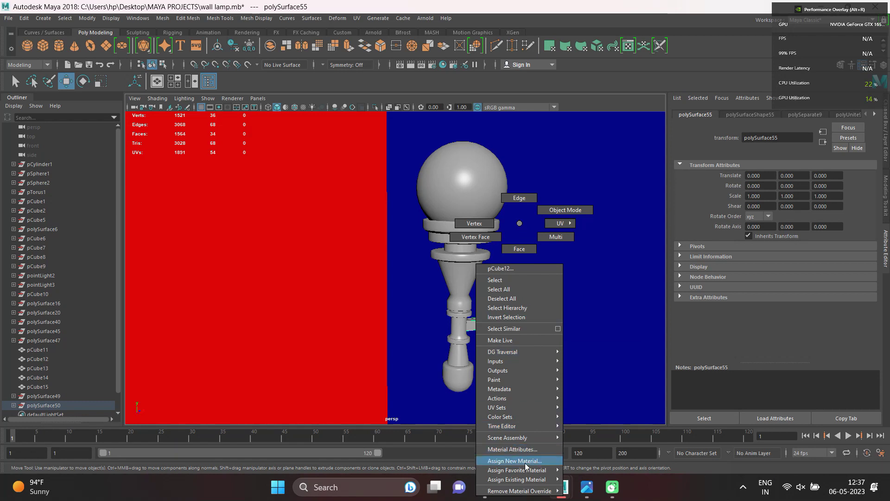
{"action": "left_click", "coordinate": [525, 461]}
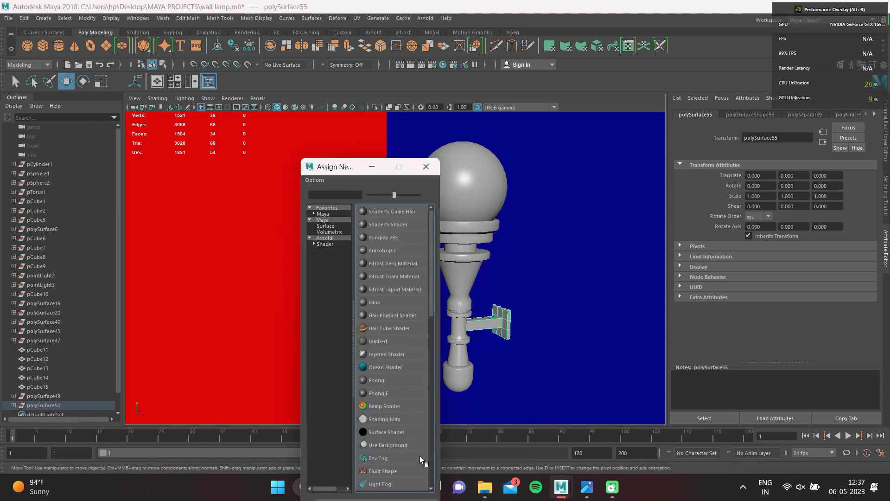
{"action": "left_click", "coordinate": [324, 245]}
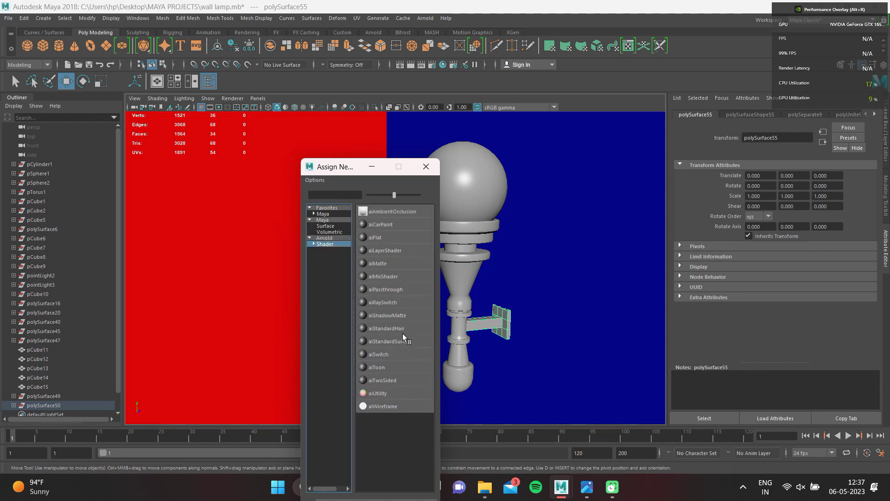
{"action": "left_click", "coordinate": [403, 341]}
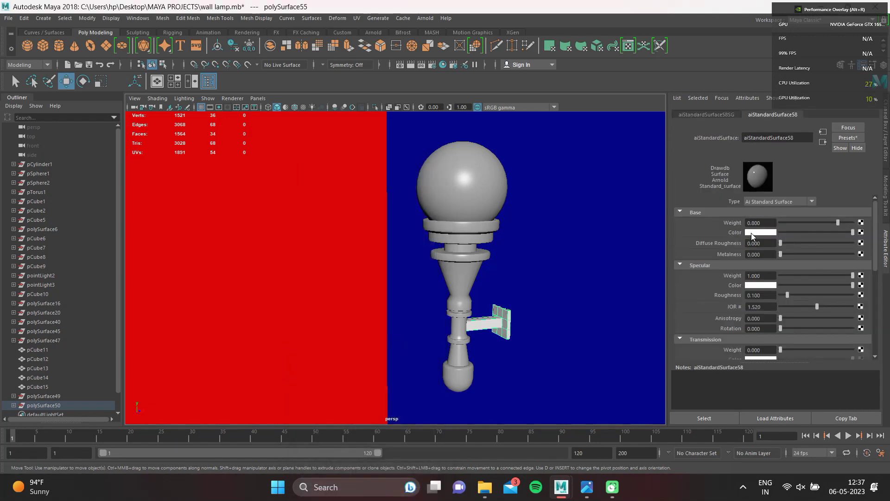
{"action": "left_click", "coordinate": [751, 233]}
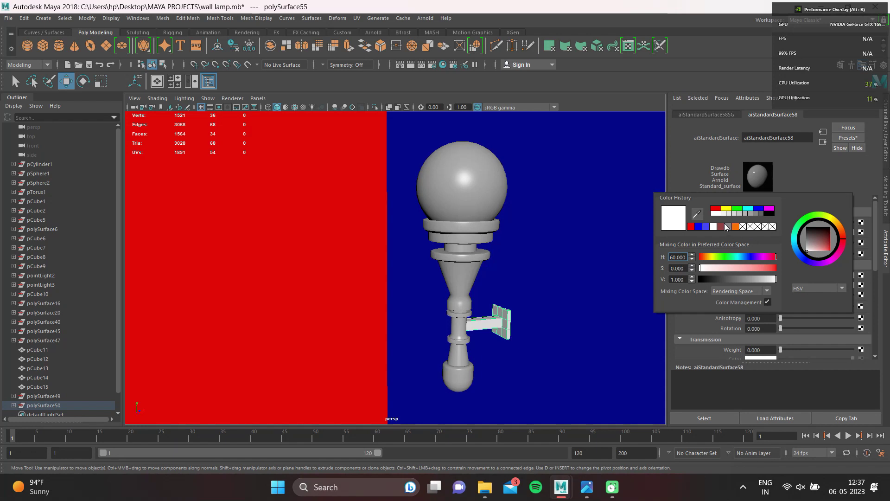
{"action": "left_click", "coordinate": [755, 213]}
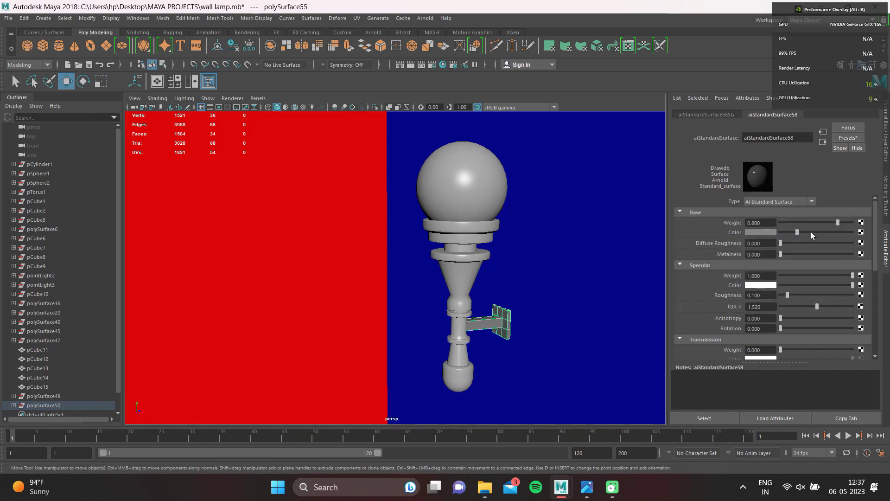
{"action": "mouse_move", "coordinate": [827, 222]}
{"action": "left_mouse_down"}
{"action": "mouse_move", "coordinate": [849, 222]}
{"action": "mouse_move", "coordinate": [842, 229]}
{"action": "left_mouse_up"}
- Assign a new Arnold aiStandardSurface material to the lamp body
{"action": "scroll", "coordinate": [769, 266], "scroll_direction": "down", "scroll_amount": 4}
{"action": "scroll", "coordinate": [552, 334], "scroll_direction": "down", "scroll_amount": 2}
{"action": "scroll", "coordinate": [552, 334], "scroll_direction": "down", "scroll_amount": 3}
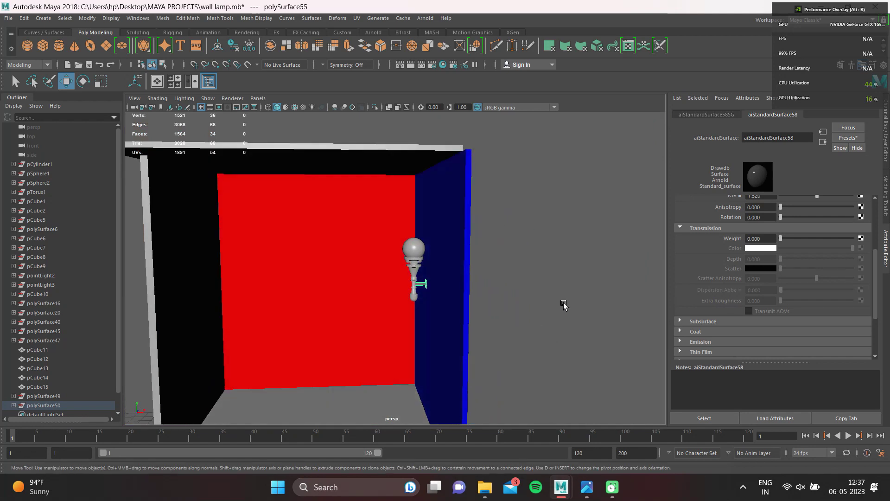
{"action": "left_click", "coordinate": [564, 304]}
{"action": "scroll", "coordinate": [510, 301], "scroll_direction": "up", "scroll_amount": 3}
{"action": "scroll", "coordinate": [417, 304], "scroll_direction": "up", "scroll_amount": 3}
{"action": "scroll", "coordinate": [452, 297], "scroll_direction": "up", "scroll_amount": 3}
{"action": "scroll", "coordinate": [452, 297], "scroll_direction": "up", "scroll_amount": 2}
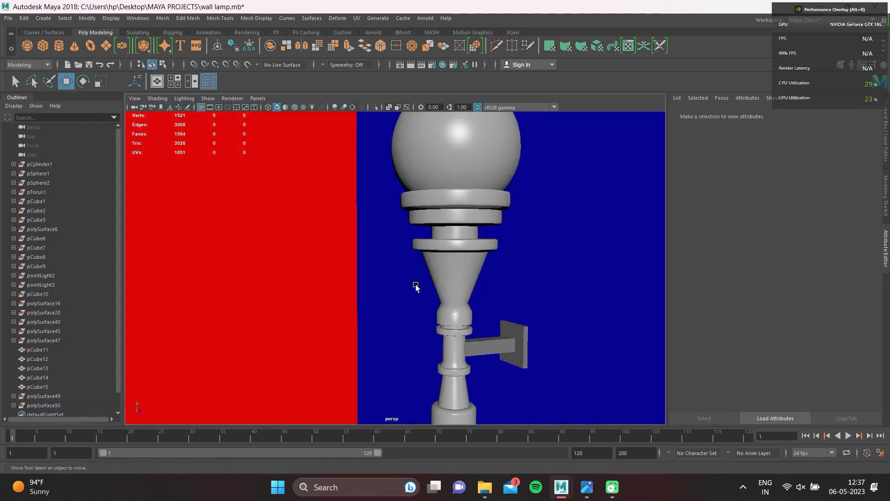
{"action": "left_click", "coordinate": [457, 258]}
{"action": "right_click_drag", "start_coordinate": [460, 224], "coordinate": [457, 479]}
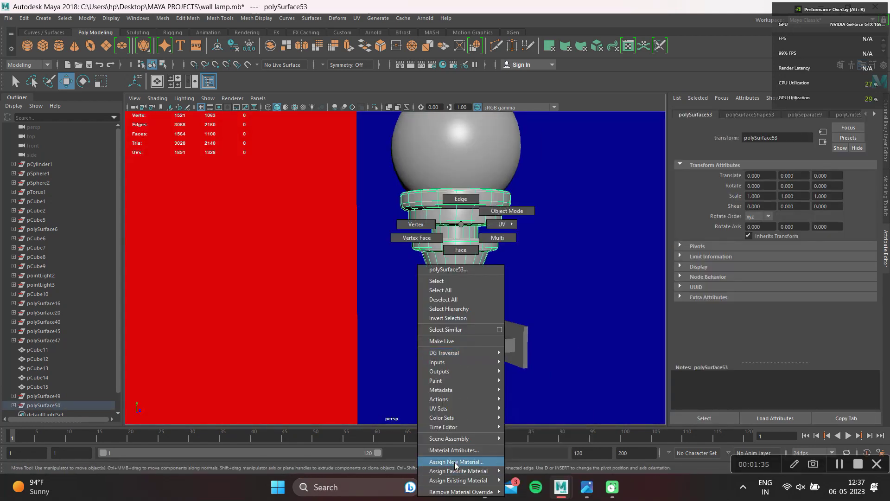
{"action": "left_click", "coordinate": [456, 461]}
{"action": "left_click", "coordinate": [332, 242]}
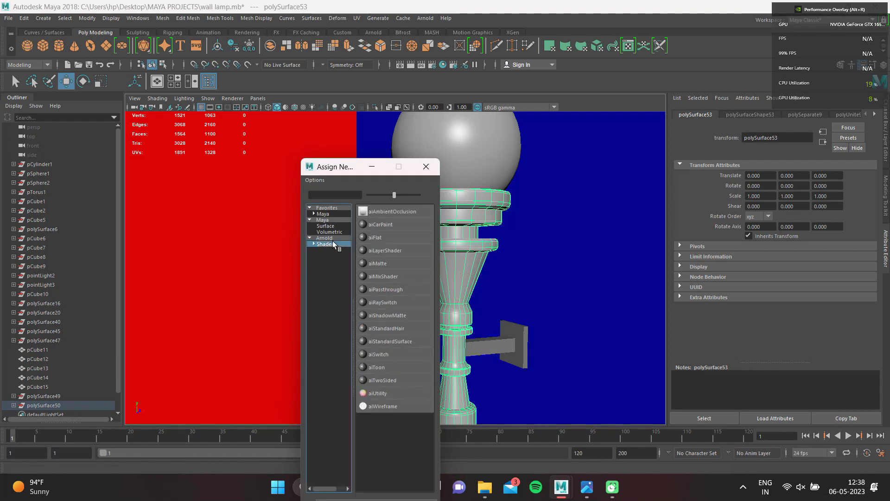
{"action": "left_click", "coordinate": [386, 358]}
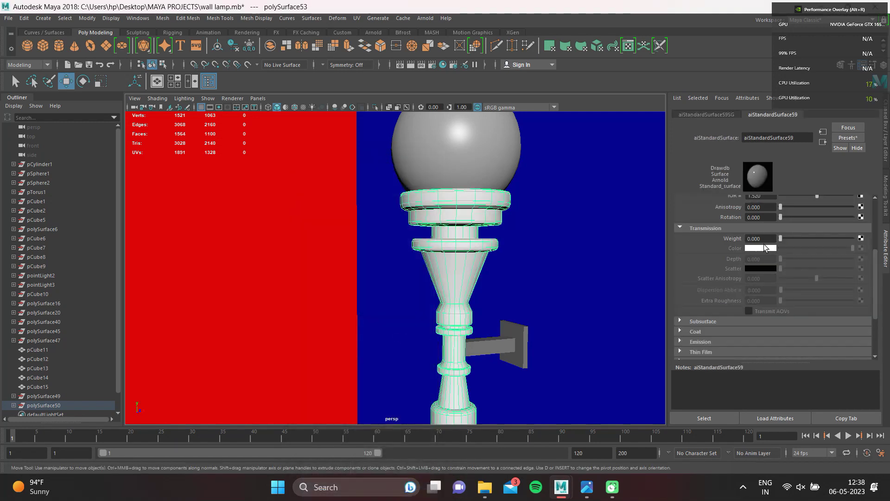
- Set the lamp body's Base Color to dark red and lower Base Weight to 0.721
{"action": "scroll", "coordinate": [765, 247], "scroll_direction": "up", "scroll_amount": 3}
{"action": "scroll", "coordinate": [769, 246], "scroll_direction": "up", "scroll_amount": 1}
{"action": "left_click", "coordinate": [761, 231]}
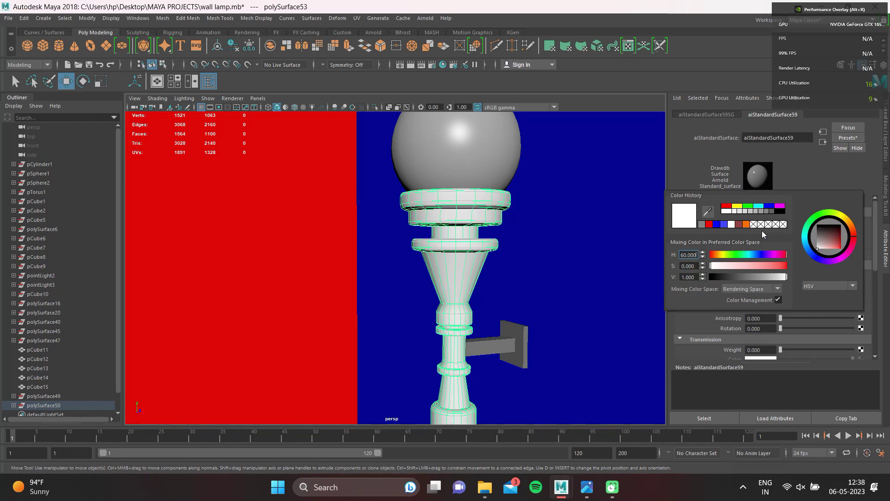
{"action": "left_click", "coordinate": [739, 224]}
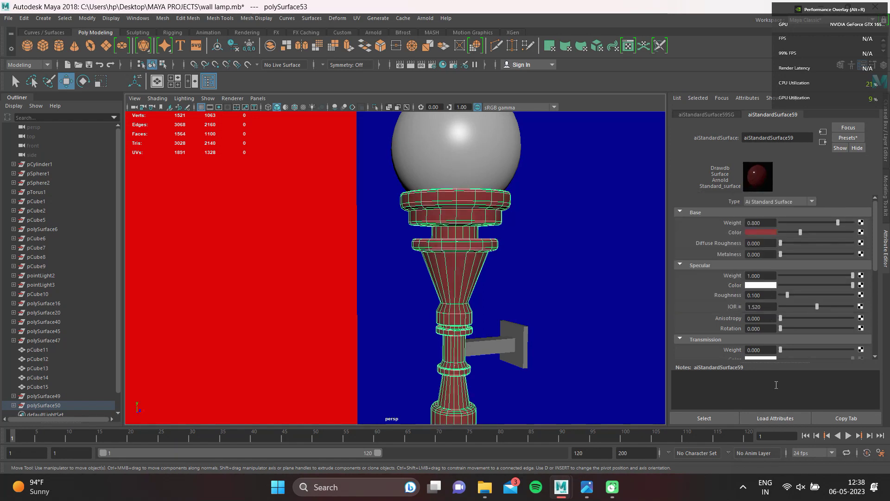
{"action": "mouse_move", "coordinate": [824, 224]}
{"action": "left_mouse_down"}
{"action": "mouse_move", "coordinate": [807, 223]}
{"action": "mouse_move", "coordinate": [834, 227]}
{"action": "left_mouse_up"}
{"action": "scroll", "coordinate": [434, 328], "scroll_direction": "down", "scroll_amount": 5}
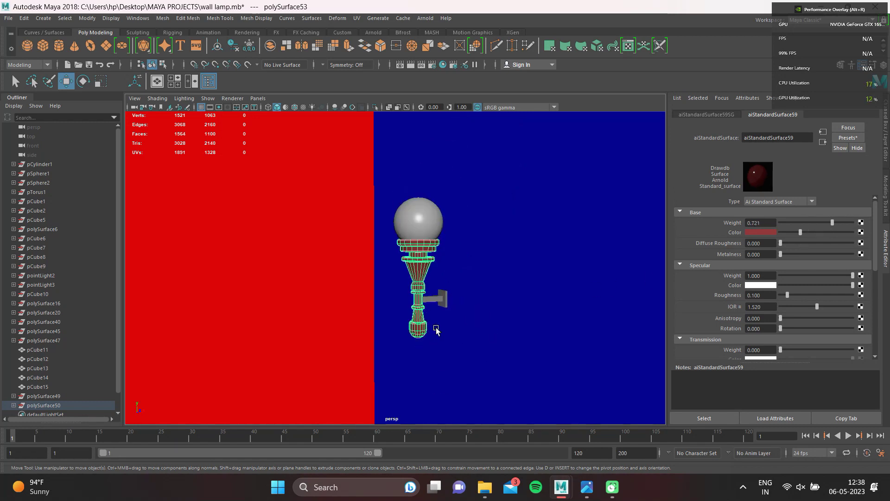
- Select the lamp's globe and orbit the view around the lamp
{"action": "left_click", "coordinate": [429, 257]}
{"action": "mouse_move", "coordinate": [457, 313]}
{"action": "left_mouse_down", "text": "alt"}
{"action": "mouse_move", "coordinate": [424, 292]}
{"action": "mouse_move", "coordinate": [461, 332]}
{"action": "mouse_move", "coordinate": [411, 304]}
{"action": "mouse_move", "coordinate": [318, 301]}
{"action": "left_mouse_up", "text": "alt"}
{"action": "scroll", "coordinate": [457, 328], "scroll_direction": "down", "scroll_amount": 5}
{"action": "scroll", "coordinate": [403, 297], "scroll_direction": "up", "scroll_amount": 5}
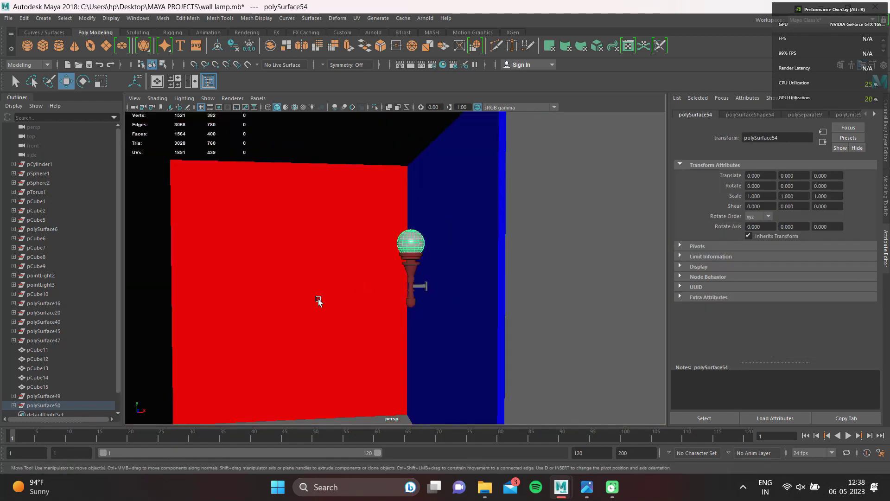
- Reframe the viewport on the walls and bring the Hypershade window fully on screen
{"action": "scroll", "coordinate": [318, 300], "scroll_direction": "down", "scroll_amount": 5}
{"action": "left_click_drag", "start_coordinate": [258, 307], "coordinate": [312, 304], "text": "alt"}
{"action": "right_click_drag", "start_coordinate": [312, 304], "coordinate": [417, 282], "text": "alt"}
{"action": "mouse_move", "coordinate": [418, 282]}
{"action": "left_mouse_down", "text": "alt"}
{"action": "mouse_move", "coordinate": [387, 312]}
{"action": "mouse_move", "coordinate": [419, 145]}
{"action": "left_mouse_up", "text": "alt"}
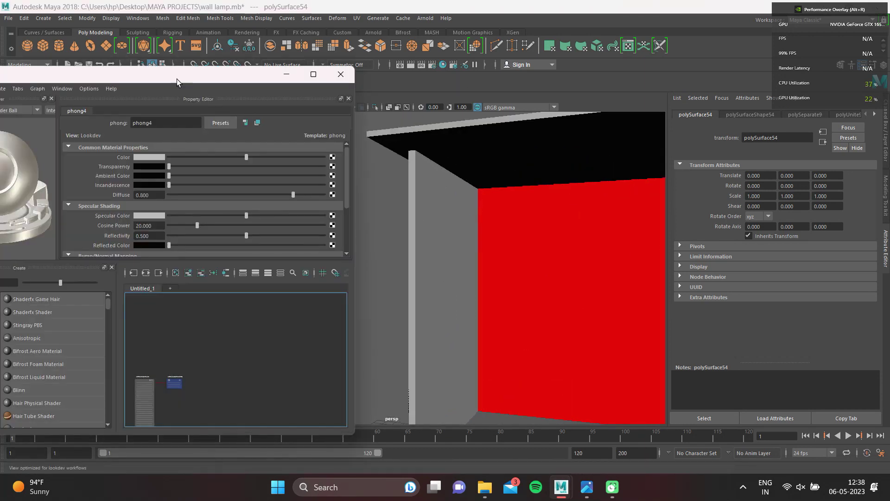
{"action": "left_click_drag", "start_coordinate": [177, 79], "coordinate": [215, 64]}
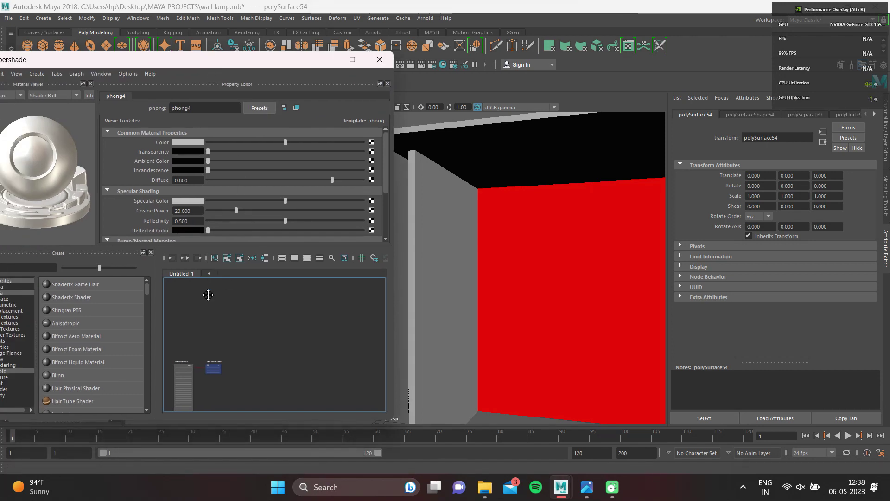
{"action": "left_click_drag", "start_coordinate": [138, 64], "coordinate": [226, 42]}
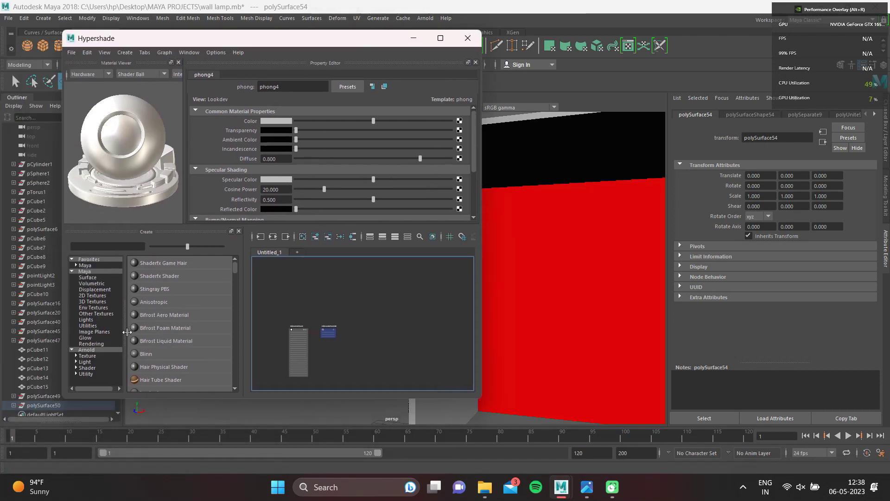
- Create a new aiStandardSurface material from Hypershade's Arnold shaders
{"action": "left_click", "coordinate": [87, 368]}
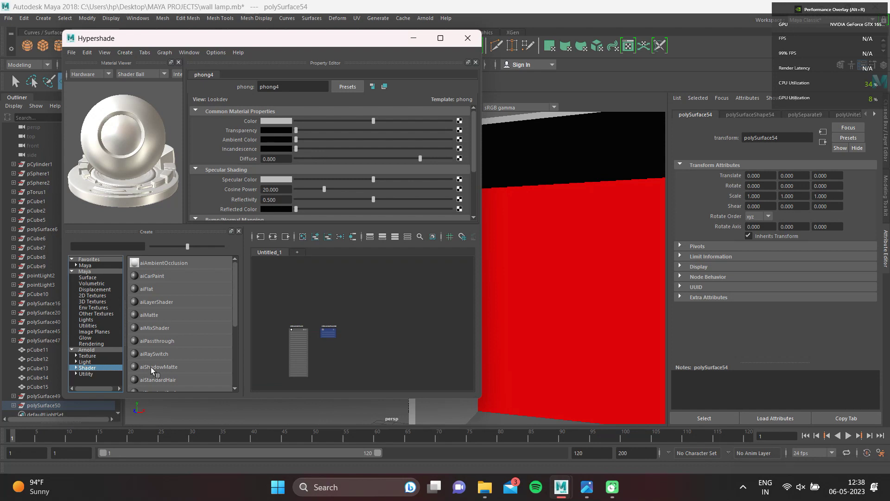
{"action": "scroll", "coordinate": [152, 366], "scroll_direction": "down", "scroll_amount": 3}
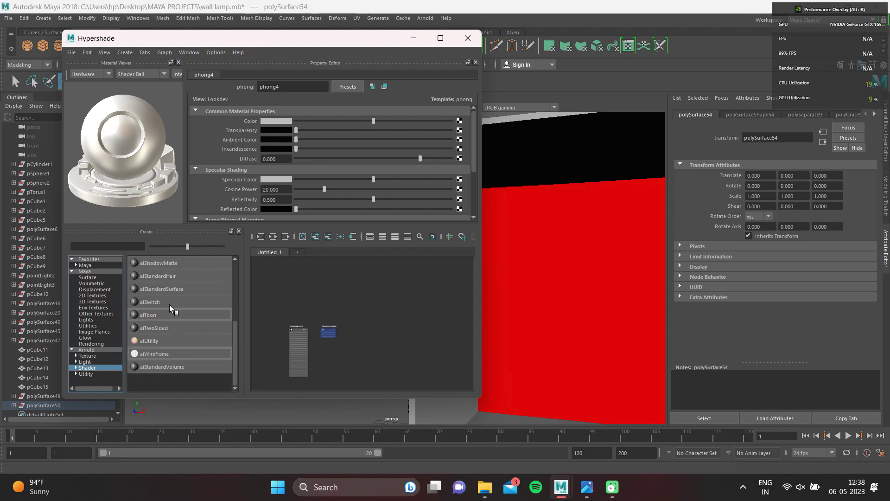
{"action": "left_click", "coordinate": [156, 288]}
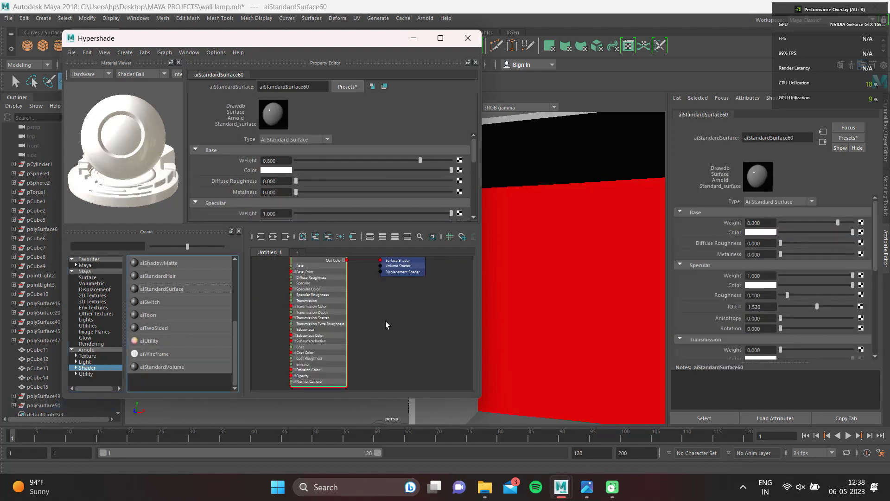
{"action": "scroll", "coordinate": [361, 322], "scroll_direction": "up", "scroll_amount": 2}
{"action": "scroll", "coordinate": [353, 315], "scroll_direction": "up", "scroll_amount": 1}
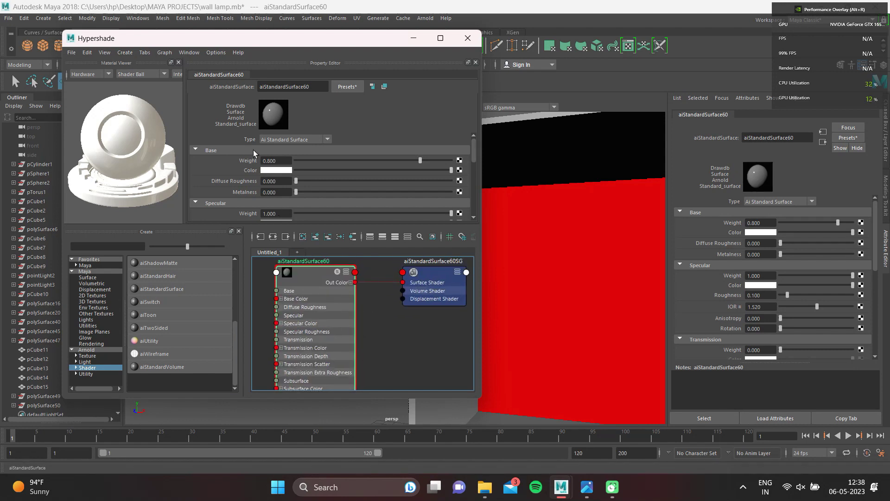
{"action": "scroll", "coordinate": [253, 149], "scroll_direction": "down", "scroll_amount": 2}
{"action": "scroll", "coordinate": [253, 149], "scroll_direction": "down", "scroll_amount": 2}
{"action": "scroll", "coordinate": [253, 149], "scroll_direction": "down", "scroll_amount": 2}
{"action": "scroll", "coordinate": [253, 149], "scroll_direction": "down", "scroll_amount": 1}
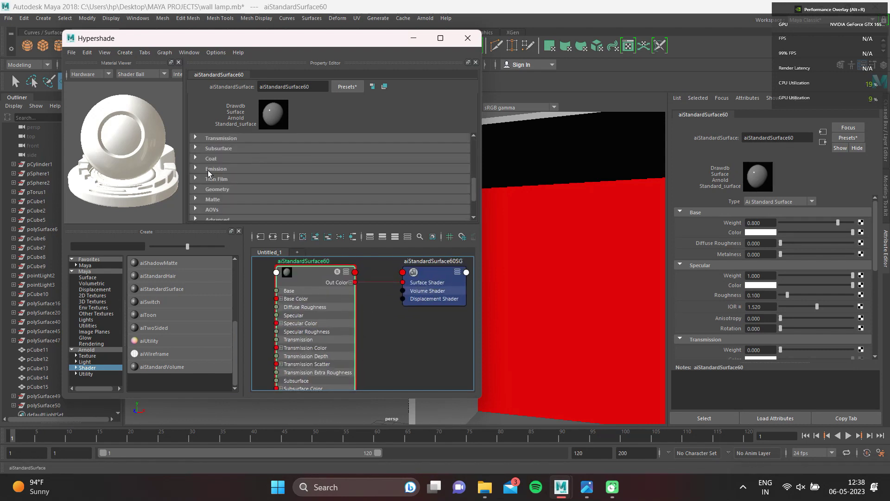
- Enable white emission on the new material at Emission Weight 1.000
{"action": "left_click", "coordinate": [195, 168]}
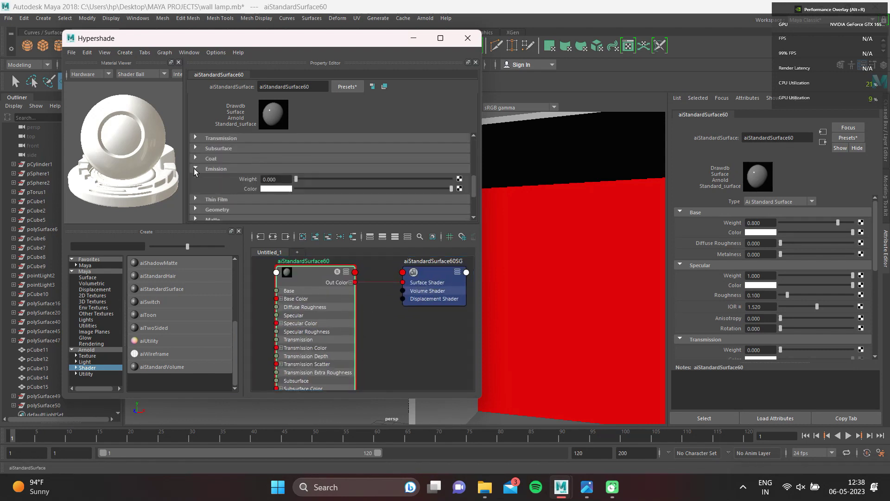
{"action": "left_click", "coordinate": [268, 188]}
{"action": "left_click_drag", "start_coordinate": [344, 179], "coordinate": [469, 182]}
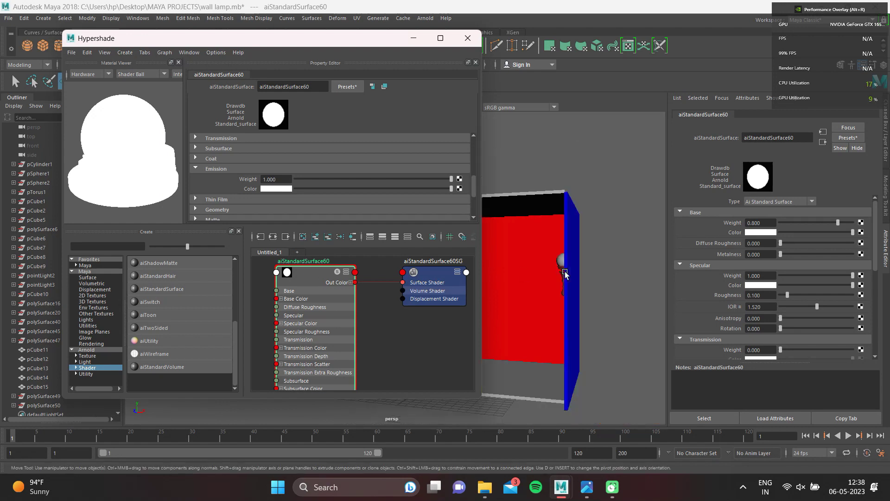
- Drag the emissive aiStandardSurface60 swatch onto the lamp globe so it glows white
{"action": "left_click_drag", "start_coordinate": [376, 45], "coordinate": [234, 68]}
{"action": "scroll", "coordinate": [427, 314], "scroll_direction": "up", "scroll_amount": 5}
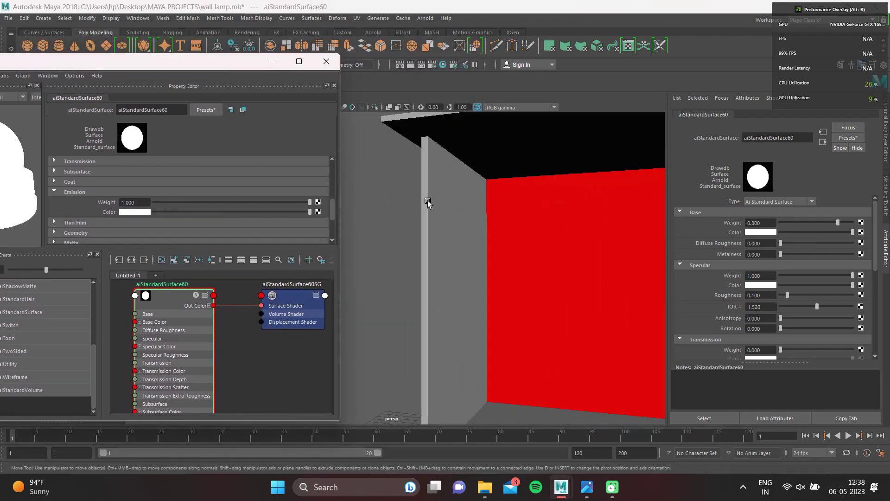
{"action": "scroll", "coordinate": [427, 314], "scroll_direction": "up", "scroll_amount": 3}
{"action": "mouse_move", "coordinate": [427, 313]}
{"action": "left_mouse_down", "text": "alt"}
{"action": "mouse_move", "coordinate": [374, 321]}
{"action": "mouse_move", "coordinate": [463, 313]}
{"action": "left_mouse_up", "text": "alt"}
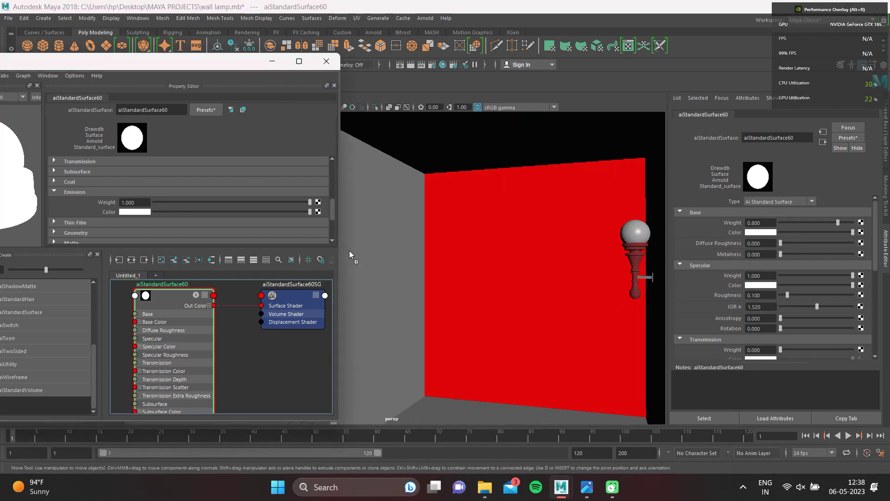
{"action": "middle_click_drag", "start_coordinate": [145, 296], "coordinate": [358, 252]}
{"action": "middle_click_drag", "start_coordinate": [147, 297], "coordinate": [415, 405]}
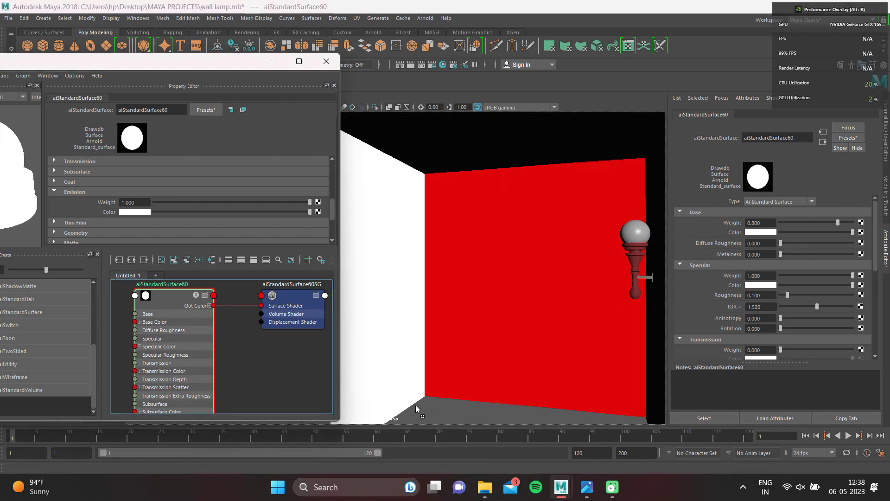
{"action": "middle_click_drag", "start_coordinate": [145, 296], "coordinate": [399, 139]}
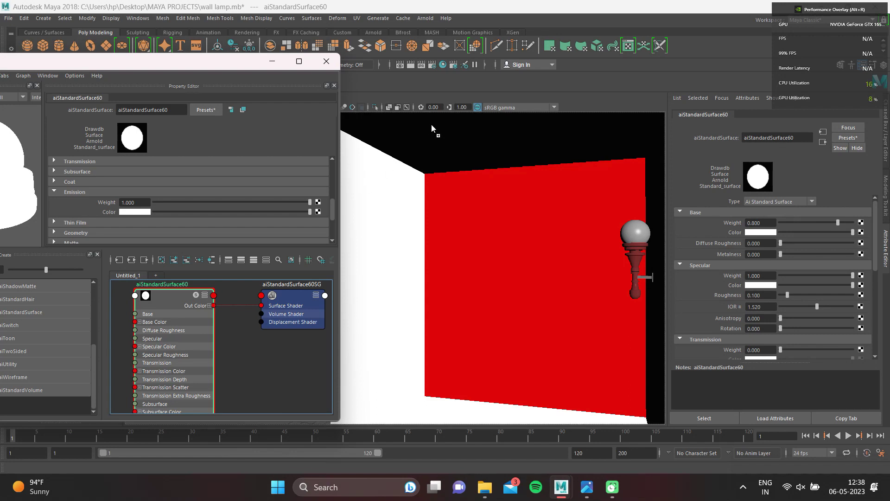
{"action": "middle_click_drag", "start_coordinate": [147, 297], "coordinate": [649, 237]}
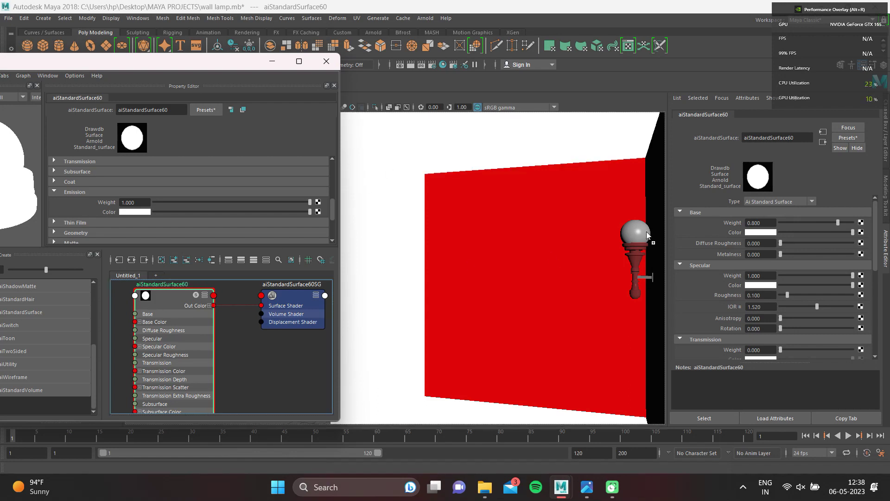
- Reframe the room view and minimize the Hypershade window
{"action": "left_click_drag", "start_coordinate": [578, 318], "coordinate": [624, 315], "text": "alt"}
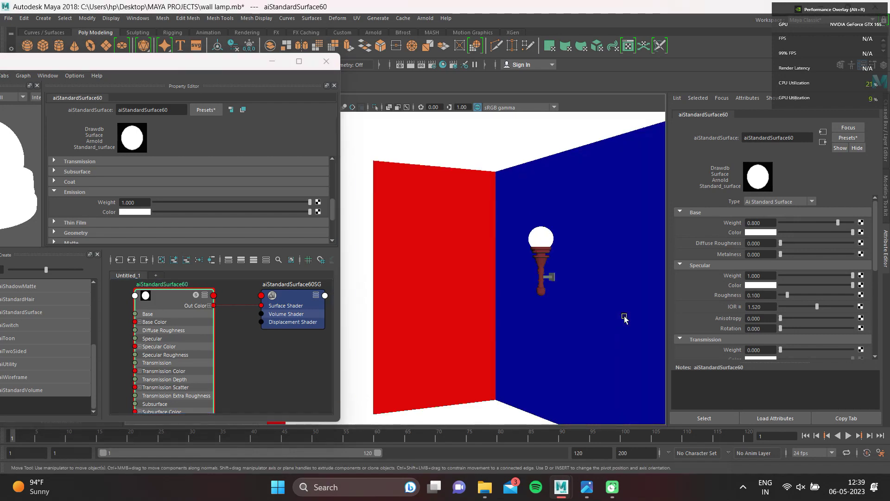
{"action": "right_click_drag", "start_coordinate": [624, 318], "coordinate": [493, 326], "text": "alt"}
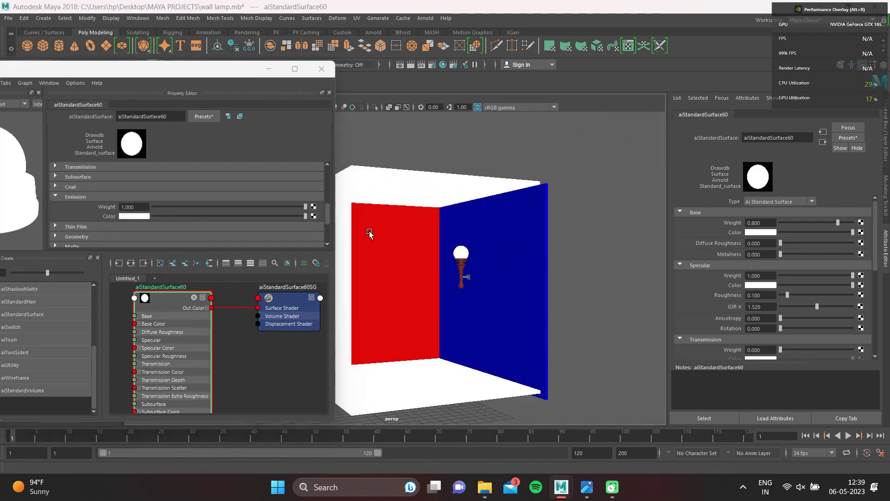
{"action": "left_click", "coordinate": [268, 69]}
{"action": "right_click_drag", "start_coordinate": [369, 233], "coordinate": [420, 309], "text": "alt"}
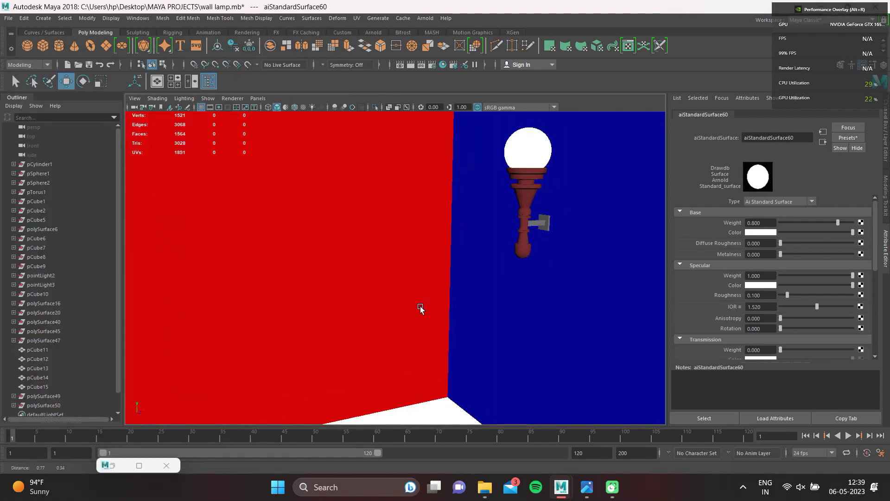
- Select the wall lamp and duplicate it
{"action": "left_click", "coordinate": [525, 199]}
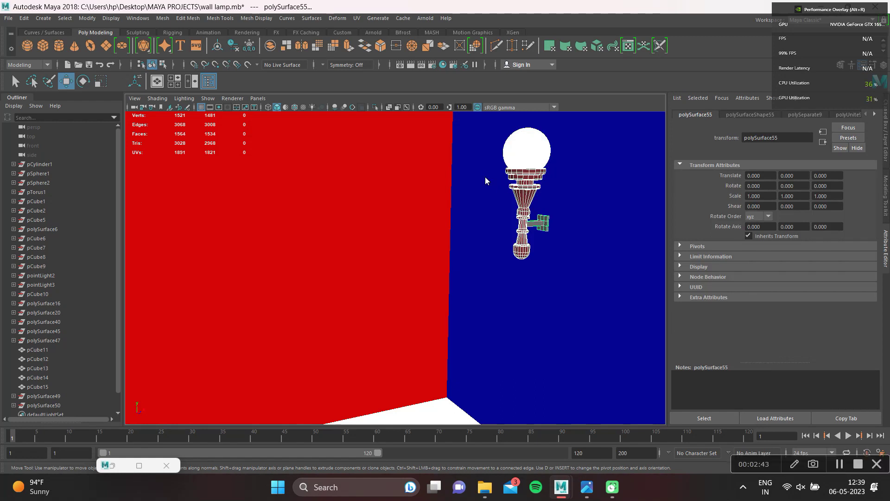
{"action": "right_click_drag", "start_coordinate": [485, 178], "coordinate": [462, 353], "text": "shift"}
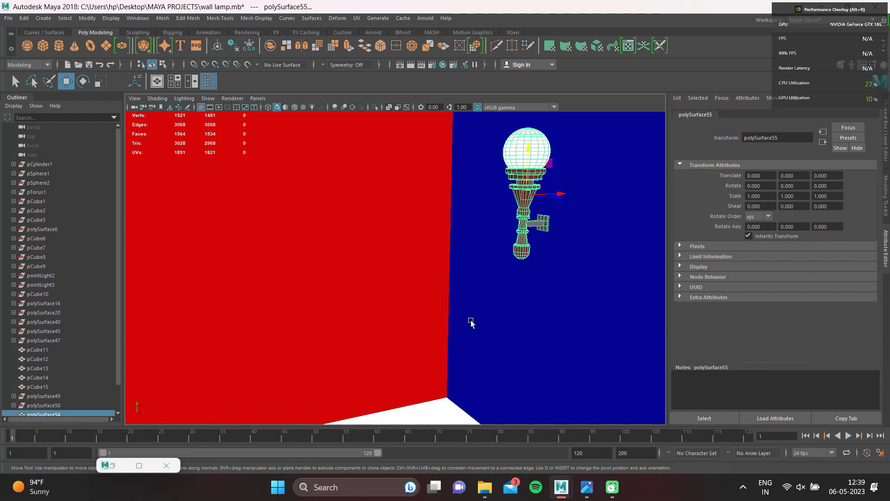
{"action": "left_click_drag", "start_coordinate": [471, 322], "coordinate": [546, 218], "text": "alt"}
{"action": "right_click_drag", "start_coordinate": [546, 219], "coordinate": [481, 230], "text": "alt"}
{"action": "key", "text": "f"}
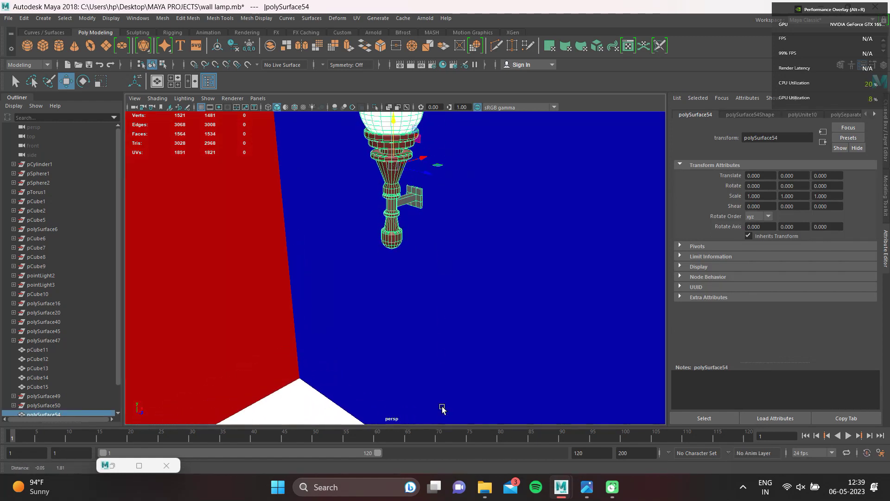
- Move the two lamps apart side by side along the blue wall
{"action": "left_click_drag", "start_coordinate": [420, 246], "coordinate": [332, 229]}
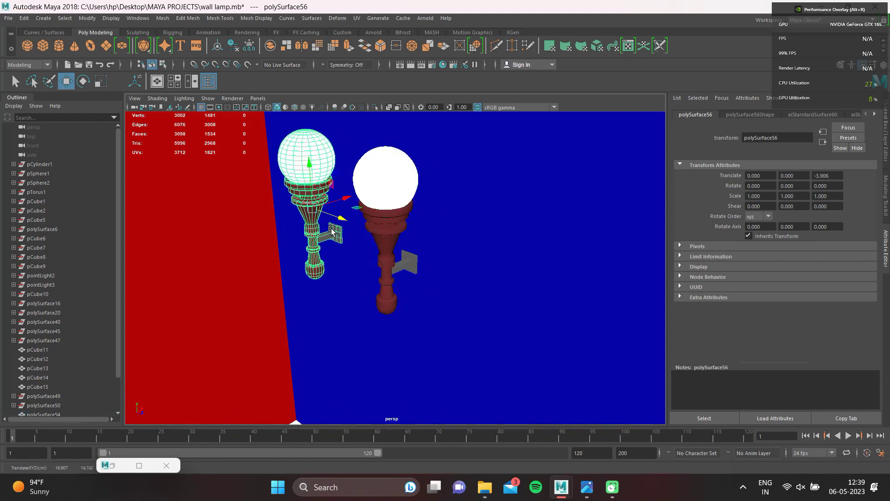
{"action": "middle_click_drag", "start_coordinate": [352, 254], "coordinate": [404, 226], "text": "alt"}
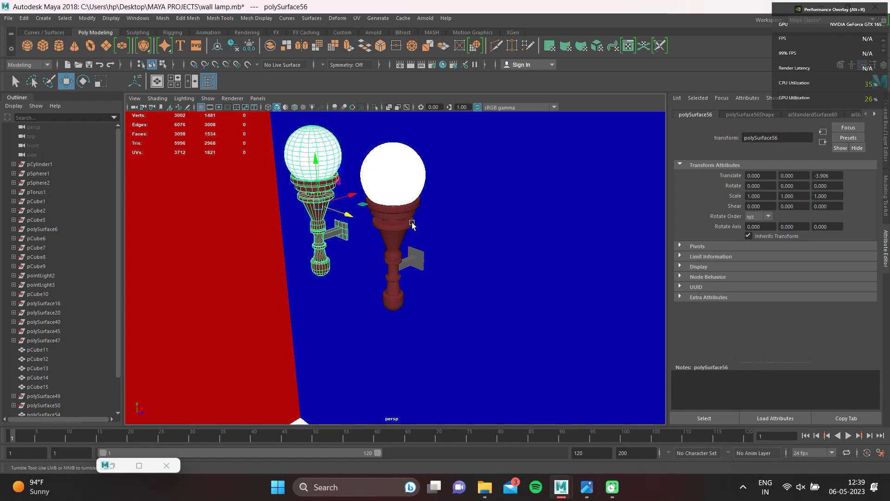
{"action": "left_click", "coordinate": [388, 237]}
{"action": "left_click_drag", "start_coordinate": [415, 239], "coordinate": [468, 271]}
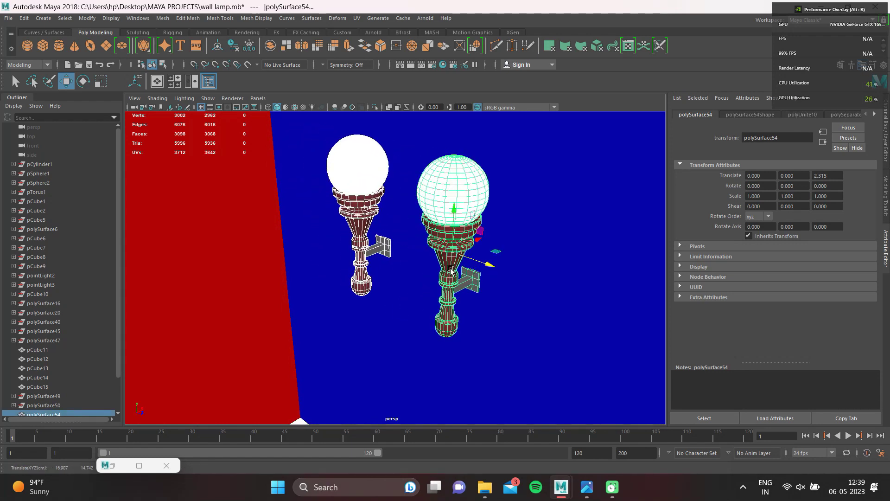
- Duplicate the lamp and set the copy's Y rotation to 90 degrees
{"action": "key", "text": "e"}
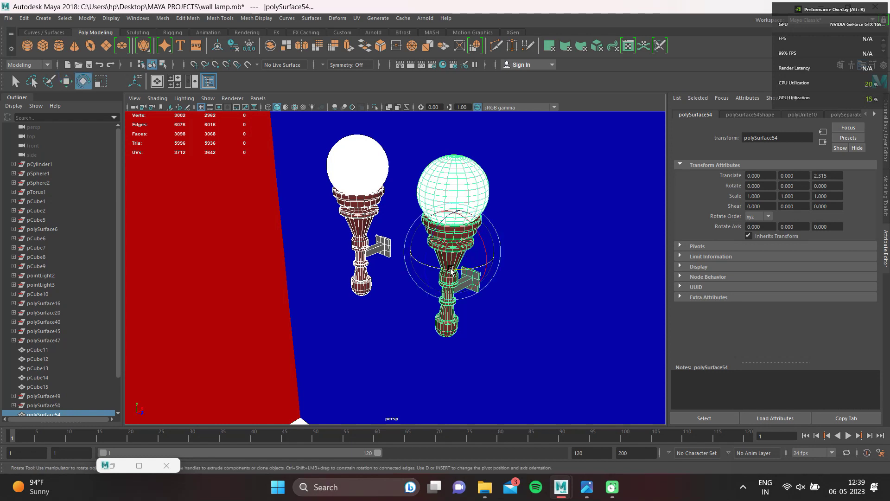
{"action": "key", "text": "ctrl+d"}
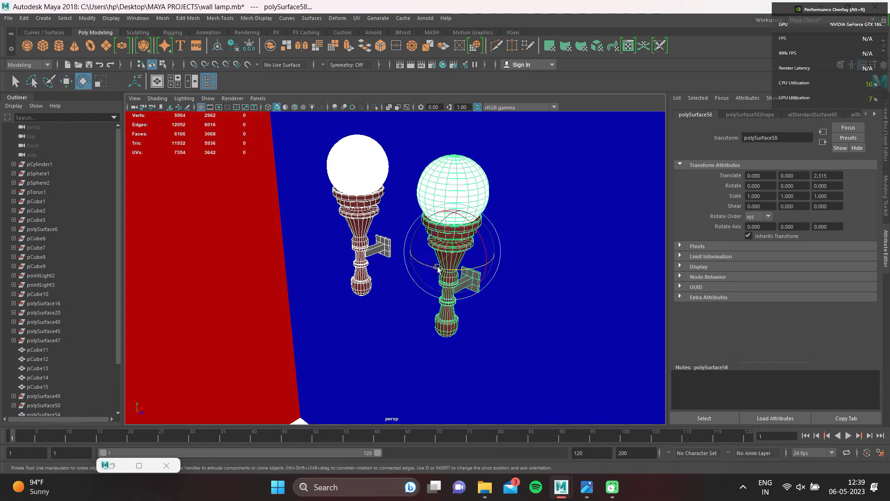
{"action": "left_click_drag", "start_coordinate": [428, 268], "coordinate": [503, 278]}
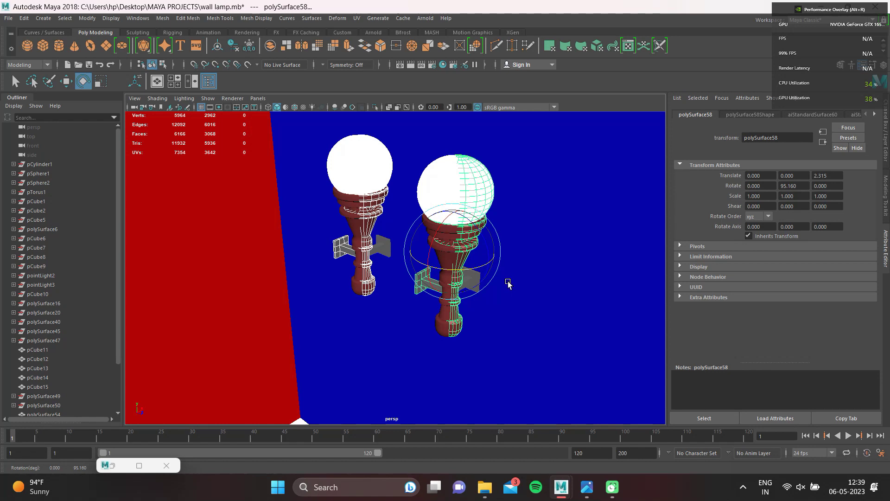
{"action": "left_click", "coordinate": [801, 186]}
{"action": "type", "text": "90.000"}
{"action": "key", "text": "Return"}
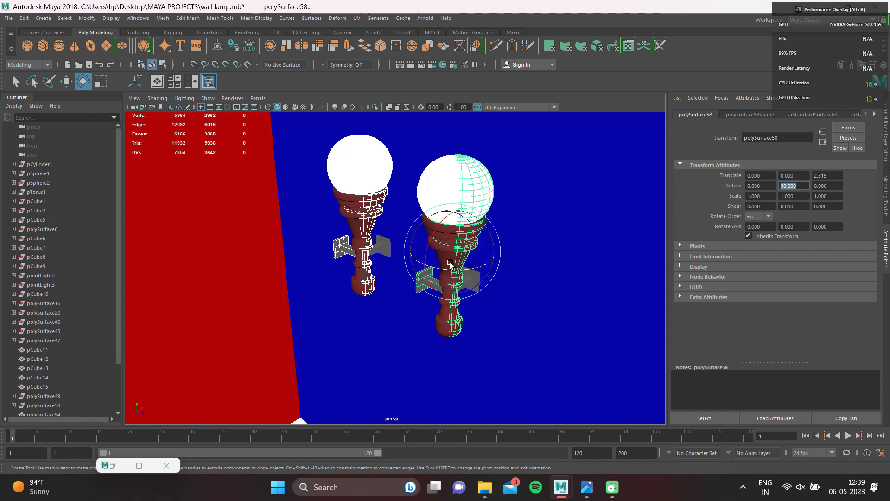
- Move the rotated lamp copy over onto the red wall
{"action": "left_click_drag", "start_coordinate": [455, 285], "coordinate": [442, 285], "text": "alt"}
{"action": "scroll", "coordinate": [443, 285], "scroll_direction": "up", "scroll_amount": 3}
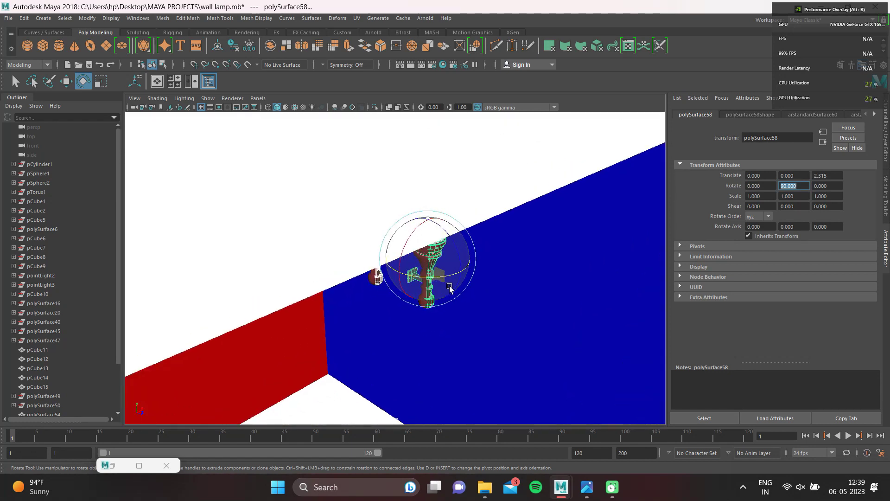
{"action": "left_click", "coordinate": [403, 334]}
{"action": "left_click_drag", "start_coordinate": [404, 334], "coordinate": [370, 263], "text": "alt"}
{"action": "left_click", "coordinate": [357, 254]}
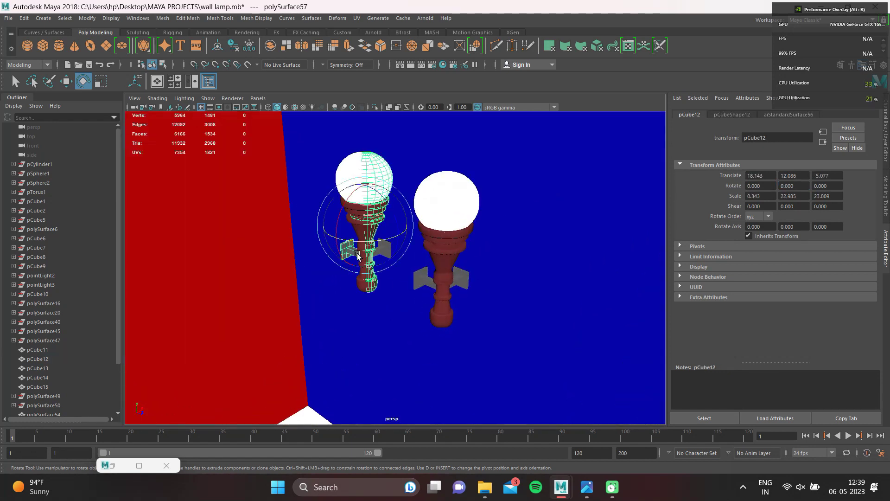
{"action": "left_click", "coordinate": [417, 287]}
{"action": "key", "text": "w"}
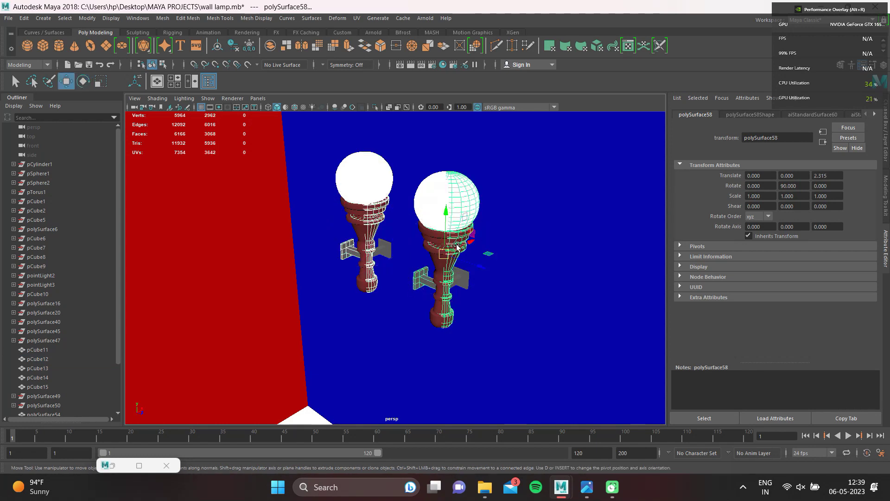
{"action": "mouse_move", "coordinate": [457, 246]}
{"action": "left_mouse_down", "text": "alt"}
{"action": "mouse_move", "coordinate": [408, 320]}
{"action": "mouse_move", "coordinate": [427, 342]}
{"action": "left_mouse_up", "text": "alt"}
{"action": "left_click_drag", "start_coordinate": [378, 339], "coordinate": [253, 287]}
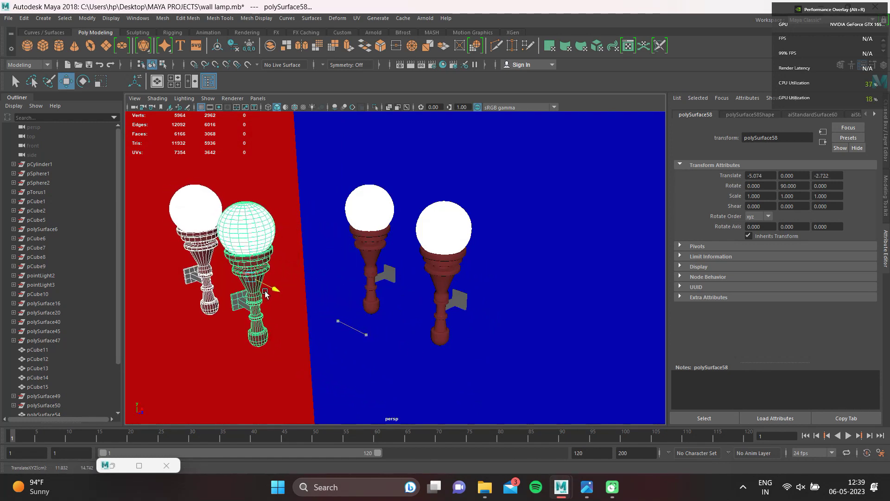
{"action": "left_click_drag", "start_coordinate": [253, 288], "coordinate": [240, 258]}
- Combine the lamp parts into one mesh, reverting two accidental moves
{"action": "mouse_move", "coordinate": [240, 258]}
{"action": "right_mouse_down", "text": "shift"}
{"action": "mouse_move", "coordinate": [272, 380]}
{"action": "mouse_move", "coordinate": [266, 371]}
{"action": "right_mouse_up", "text": "shift"}
{"action": "left_click_drag", "start_coordinate": [278, 352], "coordinate": [332, 293], "text": "alt"}
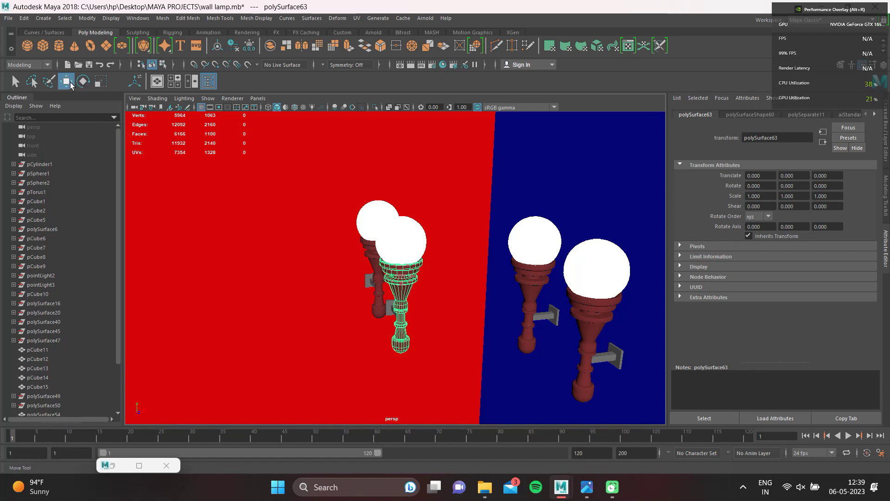
{"action": "double_click", "coordinate": [66, 82]}
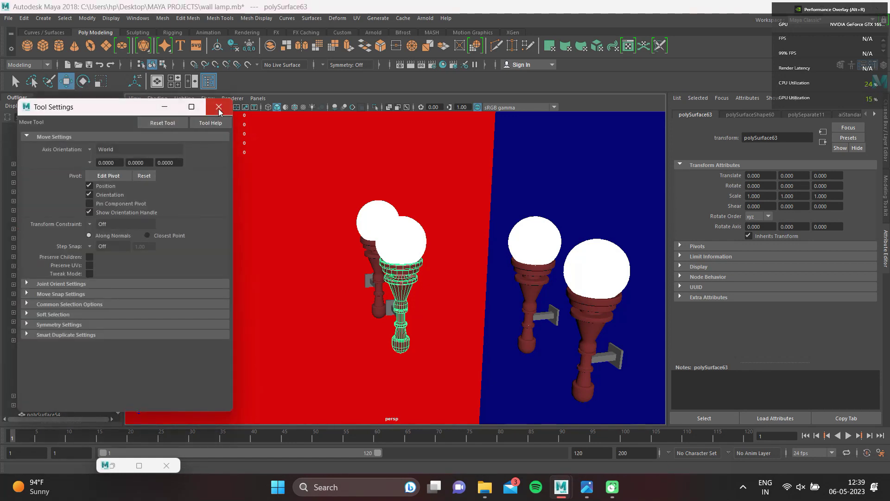
{"action": "left_click", "coordinate": [218, 106]}
{"action": "left_click", "coordinate": [217, 49]}
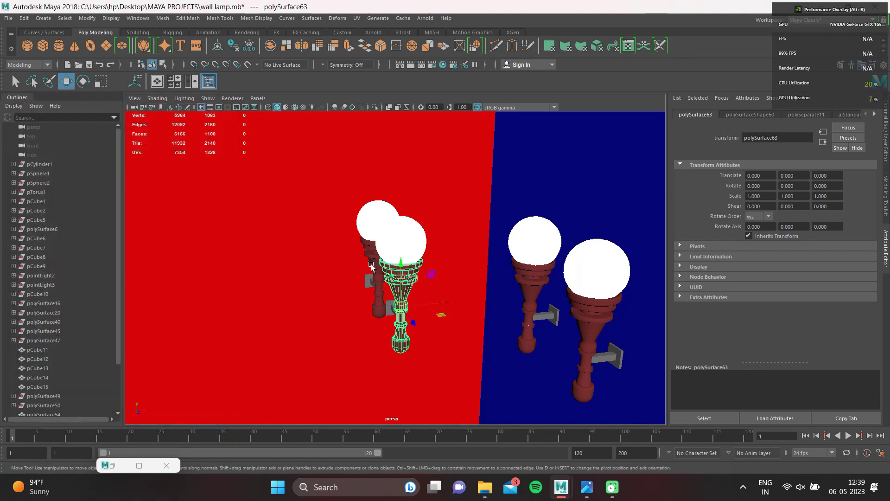
{"action": "left_click_drag", "start_coordinate": [440, 308], "coordinate": [431, 306]}
{"action": "scroll", "coordinate": [343, 319], "scroll_direction": "up", "scroll_amount": 2}
{"action": "key", "text": "ctrl+z"}
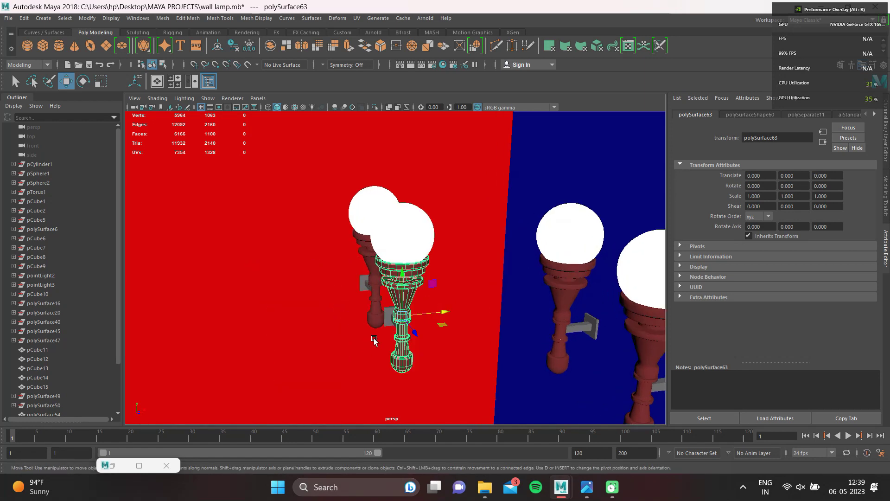
{"action": "key", "text": "ctrl+z"}
{"action": "key", "text": "ctrl+z"}
- Combine the lamp with its wall bracket into one mesh, undoing an unwanted smooth
{"action": "left_click", "coordinate": [186, 383], "text": "shift"}
{"action": "right_click_drag", "start_coordinate": [209, 266], "coordinate": [220, 352], "text": "shift"}
{"action": "right_click_drag", "start_coordinate": [218, 241], "coordinate": [259, 218], "text": "shift"}
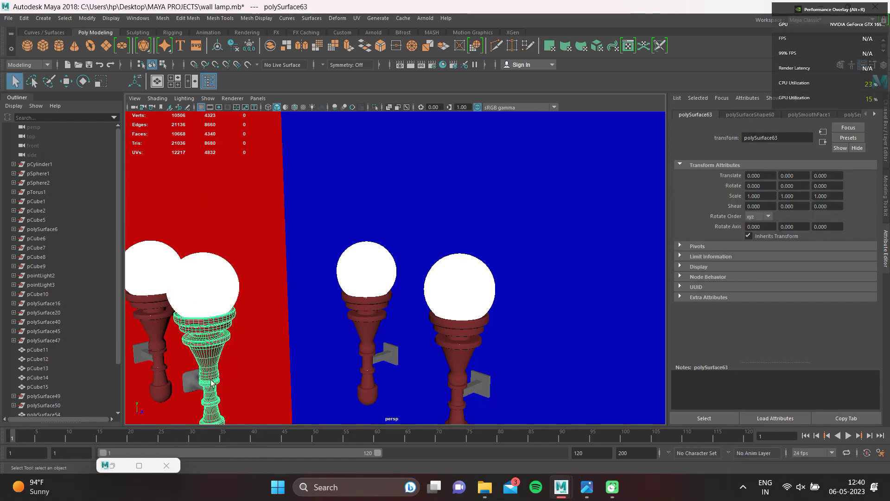
{"action": "key", "text": "ctrl+z"}
{"action": "key", "text": "ctrl+z"}
- Delete the overlapping extra lamp copy so all lamps are visible
{"action": "scroll", "coordinate": [222, 307], "scroll_direction": "up", "scroll_amount": 2}
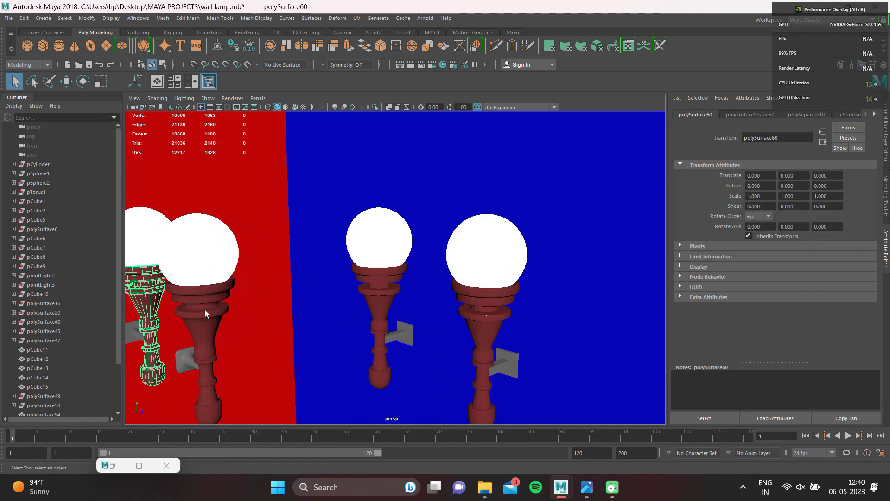
{"action": "left_click_drag", "start_coordinate": [203, 285], "coordinate": [200, 371]}
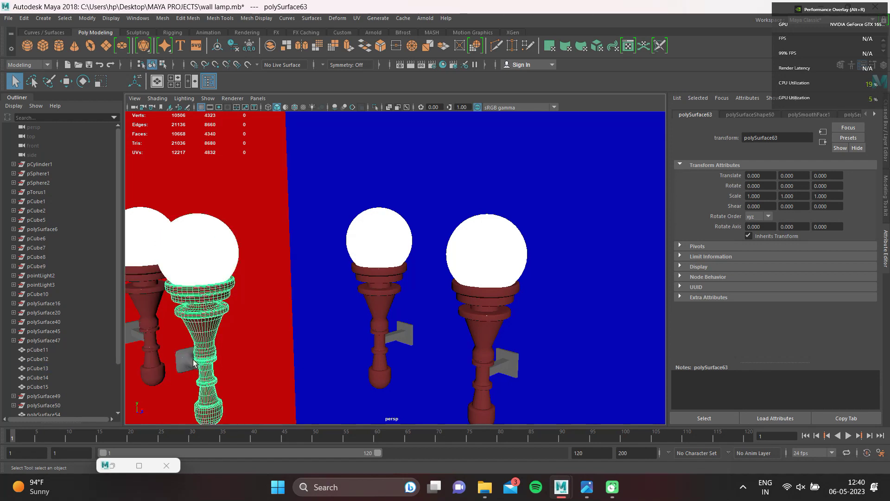
{"action": "key", "text": "Delete"}
{"action": "scroll", "coordinate": [190, 361], "scroll_direction": "down", "scroll_amount": 1}
{"action": "mouse_move", "coordinate": [190, 360]}
{"action": "middle_mouse_down", "text": "alt"}
{"action": "mouse_move", "coordinate": [276, 330]}
{"action": "mouse_move", "coordinate": [260, 291]}
{"action": "middle_mouse_up", "text": "alt"}
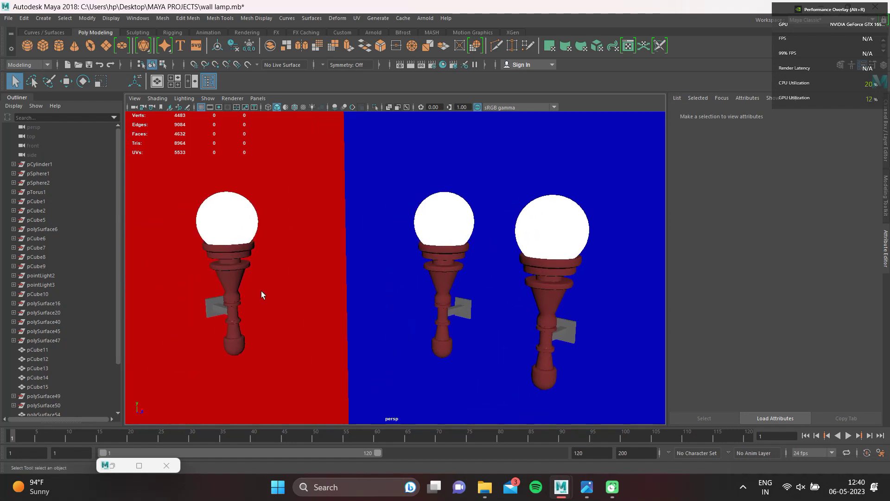
{"action": "scroll", "coordinate": [261, 290], "scroll_direction": "up", "scroll_amount": 2}
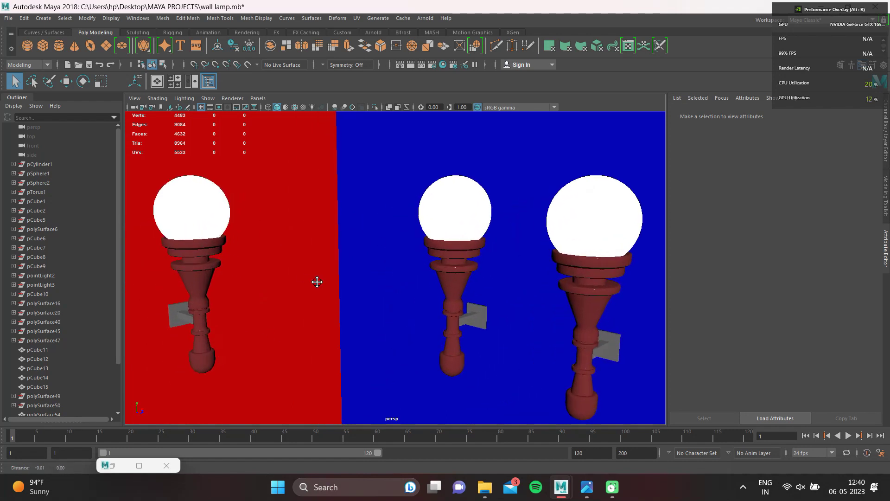
- Duplicate the red-wall lamp and slide the copy left beside the original
{"action": "left_click", "coordinate": [202, 277]}
{"action": "left_click", "coordinate": [200, 317]}
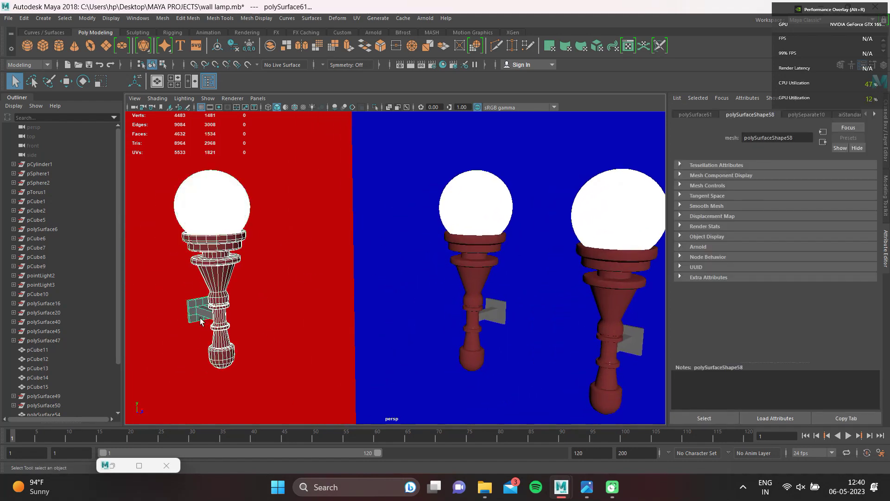
{"action": "key", "text": "ctrl+d"}
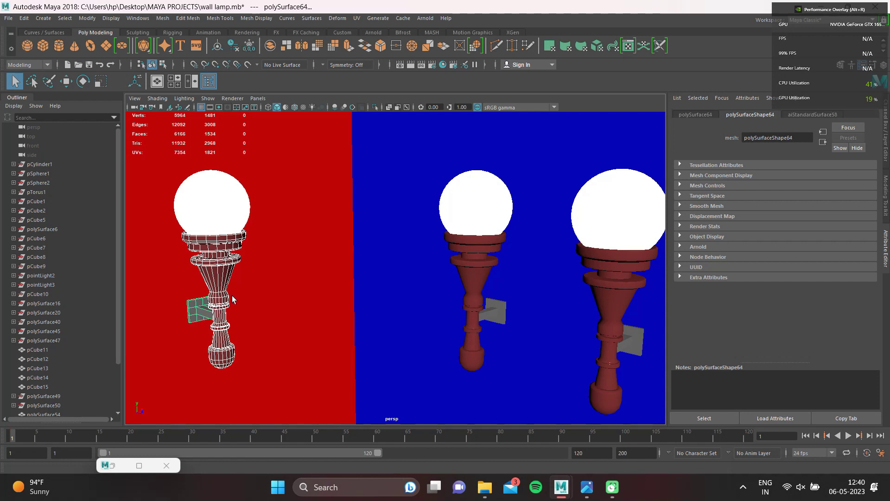
{"action": "scroll", "coordinate": [237, 280], "scroll_direction": "down", "scroll_amount": 2}
{"action": "key", "text": "w"}
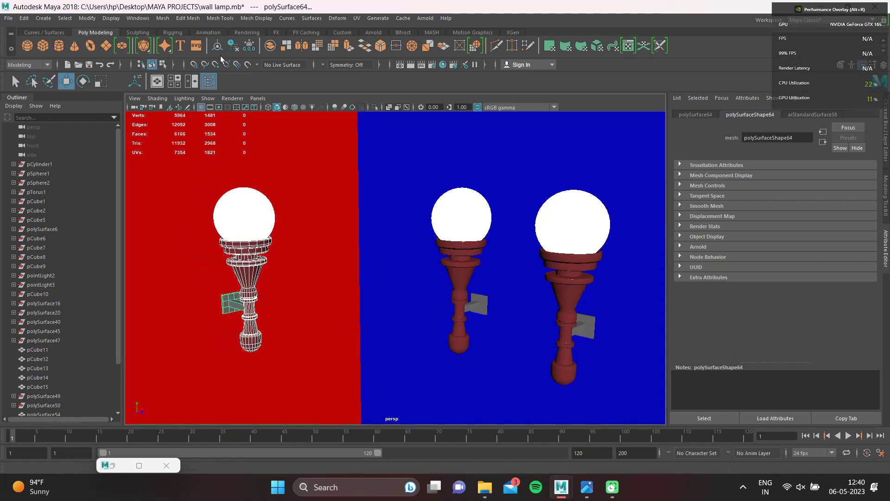
{"action": "left_click_drag", "start_coordinate": [257, 313], "coordinate": [179, 309]}
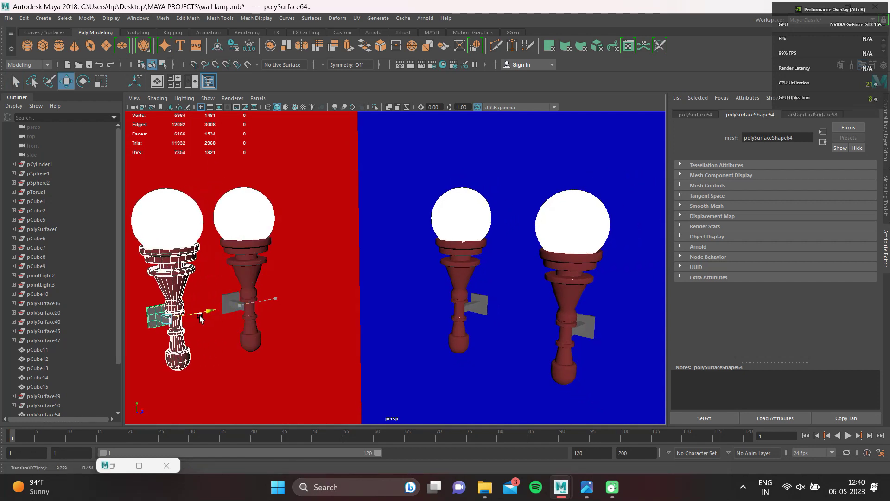
{"action": "scroll", "coordinate": [332, 332], "scroll_direction": "down", "scroll_amount": 1}
{"action": "left_click_drag", "start_coordinate": [332, 332], "coordinate": [308, 322], "text": "alt"}
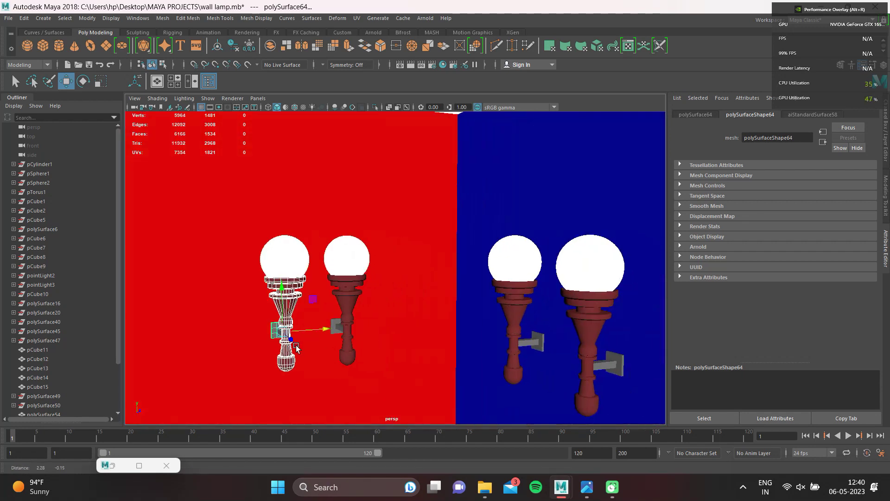
{"action": "scroll", "coordinate": [534, 310], "scroll_direction": "up", "scroll_amount": 2}
- Slide the larger blue-wall lamp left toward its neighbour
{"action": "left_click", "coordinate": [533, 310], "text": "shift"}
{"action": "left_click", "coordinate": [630, 349]}
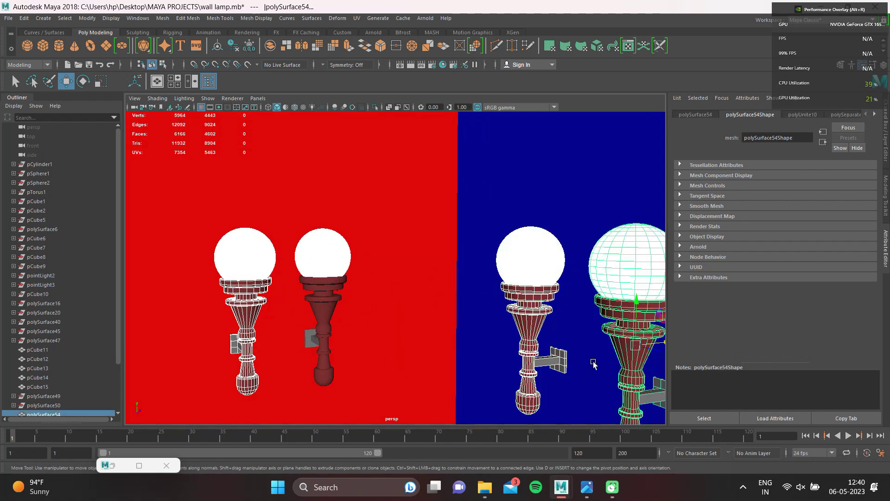
{"action": "left_click_drag", "start_coordinate": [654, 354], "coordinate": [635, 352]}
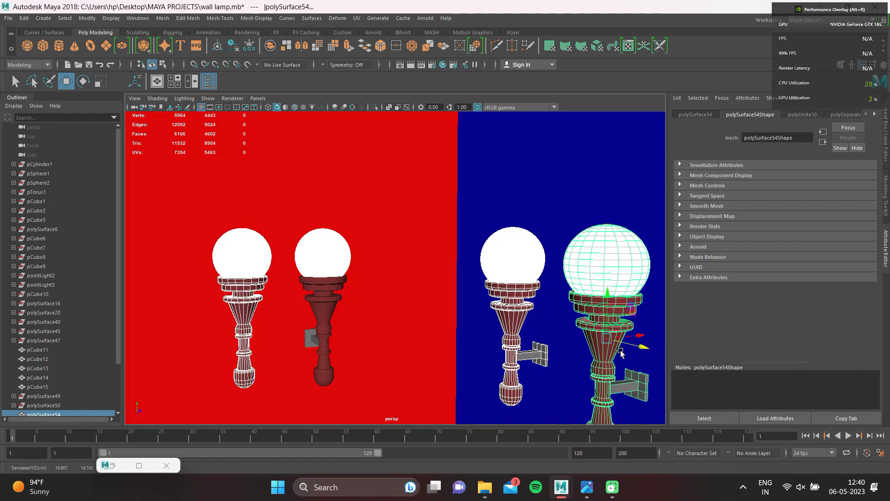
{"action": "key", "text": "ctrl+z"}
{"action": "left_click", "coordinate": [249, 317], "text": "shift"}
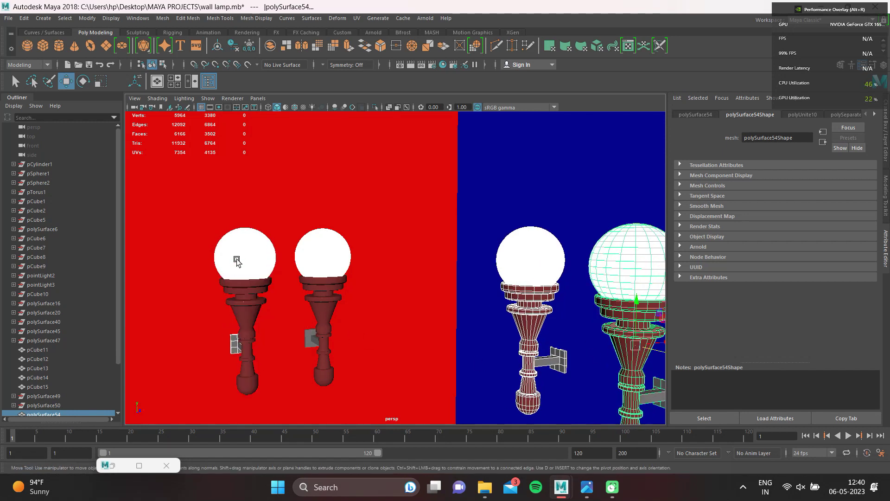
{"action": "left_click_drag", "start_coordinate": [651, 354], "coordinate": [598, 353]}
{"action": "mouse_move", "coordinate": [598, 347]}
{"action": "right_mouse_down", "text": "alt"}
{"action": "mouse_move", "coordinate": [577, 275]}
{"action": "mouse_move", "coordinate": [537, 347]}
{"action": "right_mouse_up", "text": "alt"}
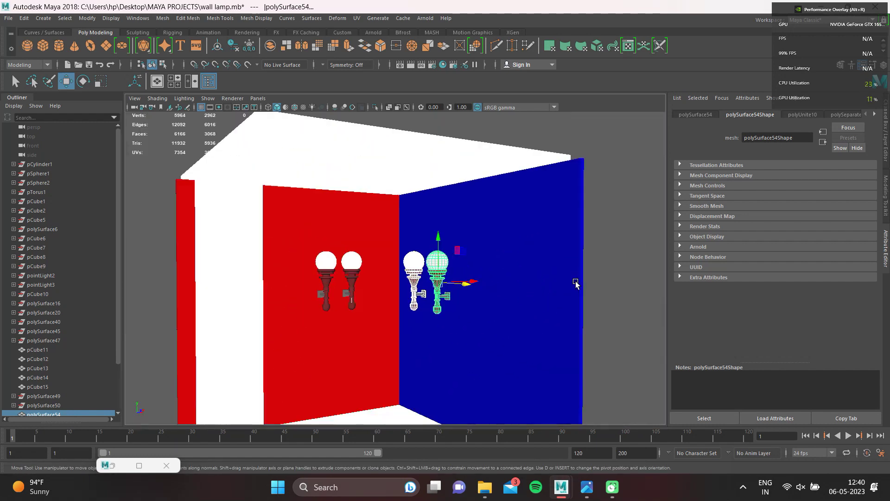
- Zoom the perspective view in close on the four wall lamps
{"action": "left_click", "coordinate": [536, 347]}
{"action": "scroll", "coordinate": [446, 338], "scroll_direction": "up", "scroll_amount": 3}
{"action": "scroll", "coordinate": [421, 332], "scroll_direction": "up", "scroll_amount": 3}
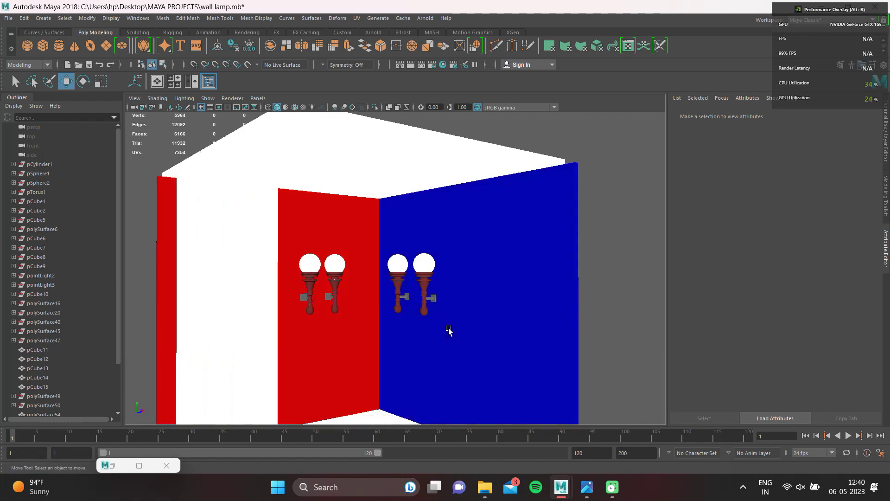
{"action": "scroll", "coordinate": [447, 328], "scroll_direction": "up", "scroll_amount": 3}
{"action": "scroll", "coordinate": [443, 327], "scroll_direction": "up", "scroll_amount": 2}
{"action": "scroll", "coordinate": [463, 287], "scroll_direction": "up", "scroll_amount": 2}
{"action": "scroll", "coordinate": [453, 276], "scroll_direction": "up", "scroll_amount": 2}
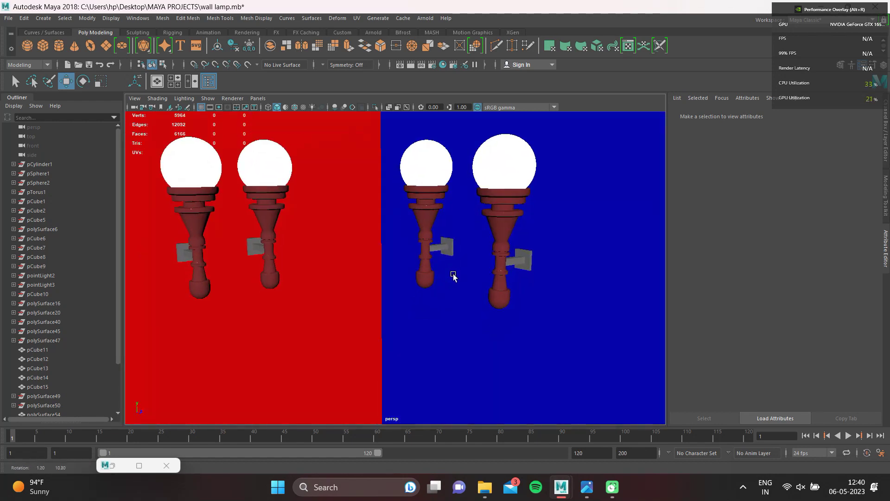
{"action": "scroll", "coordinate": [431, 251], "scroll_direction": "up", "scroll_amount": 2}
{"action": "scroll", "coordinate": [457, 340], "scroll_direction": "up", "scroll_amount": 2}
{"action": "scroll", "coordinate": [248, 292], "scroll_direction": "down", "scroll_amount": 4}
{"action": "scroll", "coordinate": [235, 293], "scroll_direction": "up", "scroll_amount": 3}
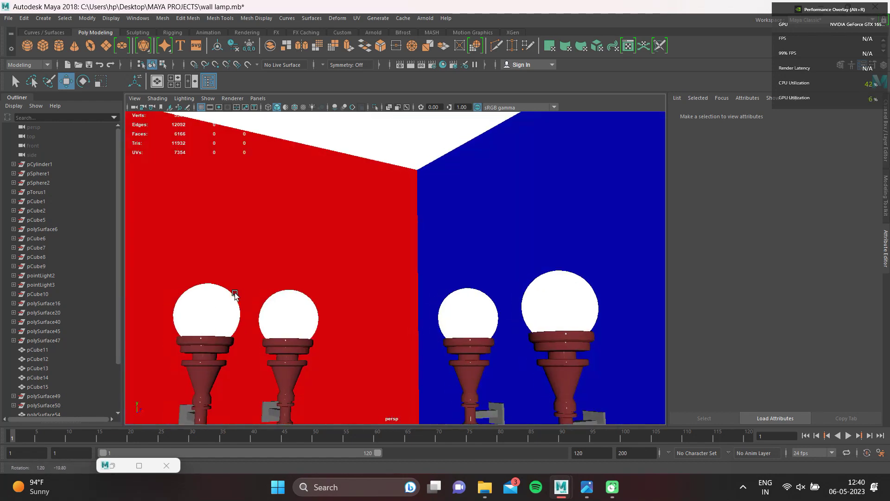
{"action": "scroll", "coordinate": [304, 292], "scroll_direction": "up", "scroll_amount": 2}
{"action": "scroll", "coordinate": [304, 193], "scroll_direction": "up", "scroll_amount": 2}
- Tumble the view to centre the four lamps and render the current frame
{"action": "mouse_move", "coordinate": [305, 193]}
{"action": "left_mouse_down", "text": "alt"}
{"action": "mouse_move", "coordinate": [312, 192]}
{"action": "mouse_move", "coordinate": [312, 235]}
{"action": "mouse_move", "coordinate": [374, 271]}
{"action": "left_mouse_up", "text": "alt"}
{"action": "left_click_drag", "start_coordinate": [556, 252], "coordinate": [496, 260], "text": "alt"}
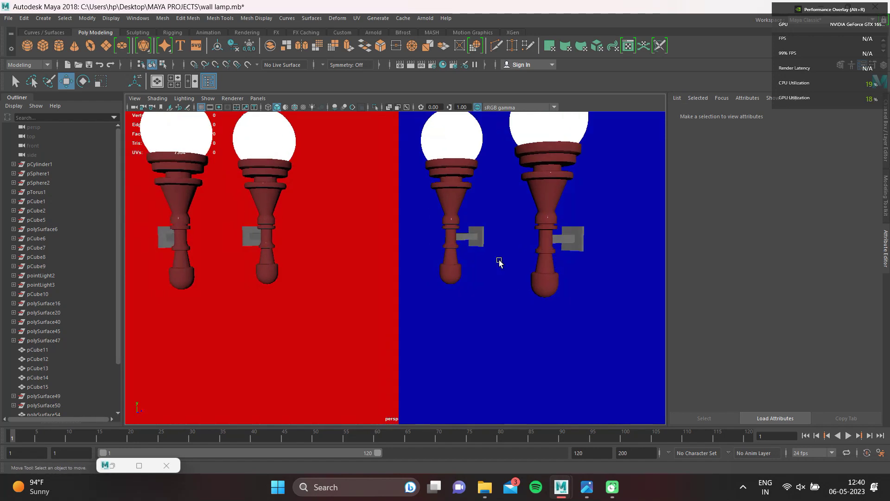
{"action": "mouse_move", "coordinate": [330, 212]}
{"action": "left_mouse_down", "text": "alt"}
{"action": "mouse_move", "coordinate": [387, 312]}
{"action": "mouse_move", "coordinate": [380, 280]}
{"action": "mouse_move", "coordinate": [399, 302]}
{"action": "left_mouse_up", "text": "alt"}
{"action": "left_click", "coordinate": [410, 68]}
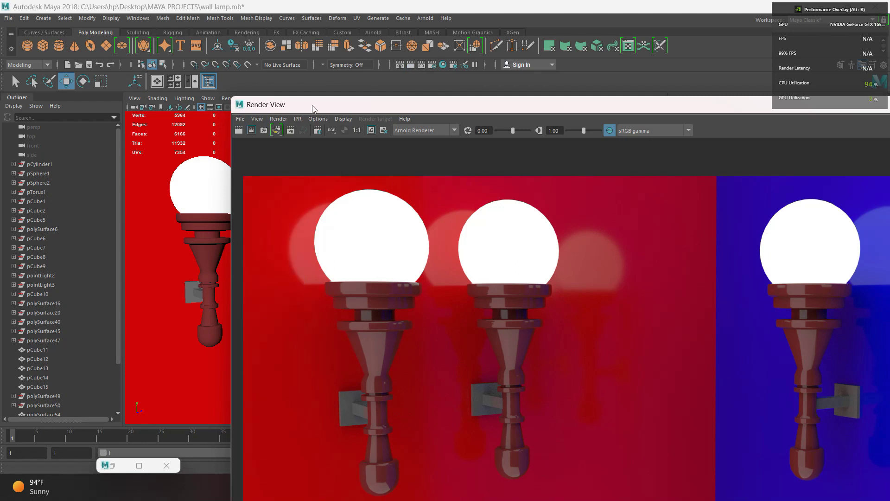
- Turn off the render's sRGB gamma correction and bring up File > Save Image
{"action": "left_click_drag", "start_coordinate": [232, 97], "coordinate": [287, 156]}
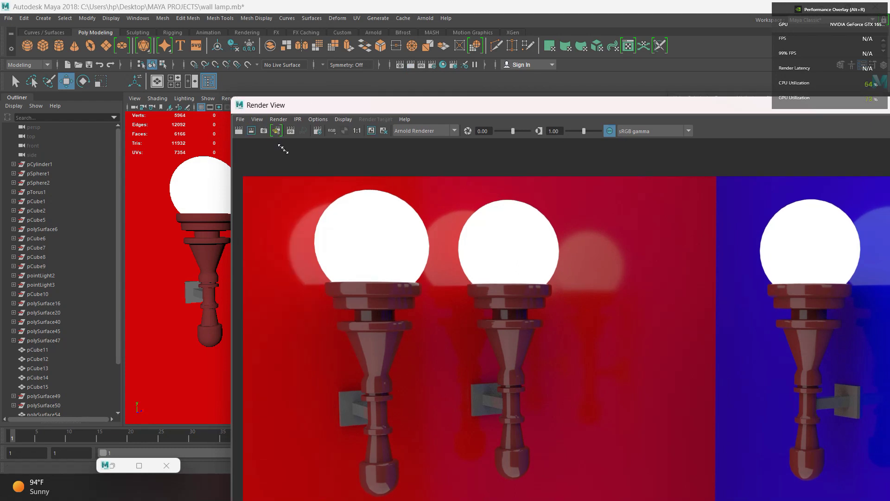
{"action": "left_click_drag", "start_coordinate": [381, 249], "coordinate": [485, 264]}
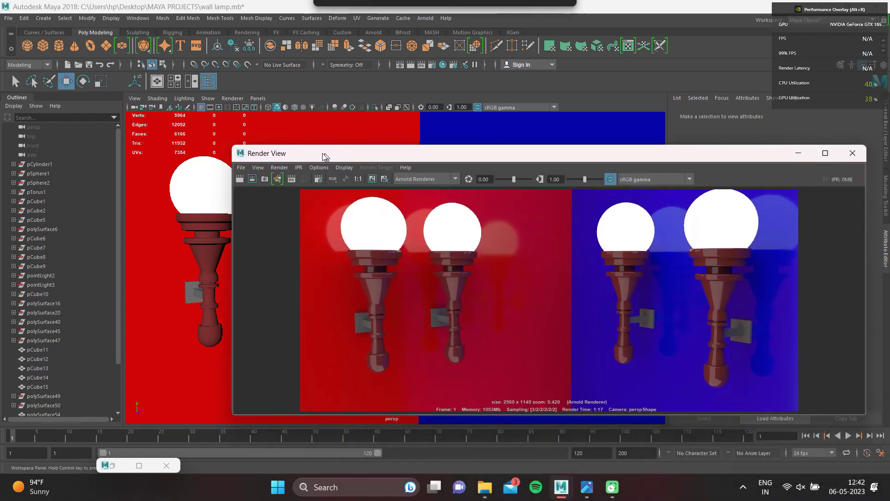
{"action": "left_click_drag", "start_coordinate": [497, 277], "coordinate": [324, 154]}
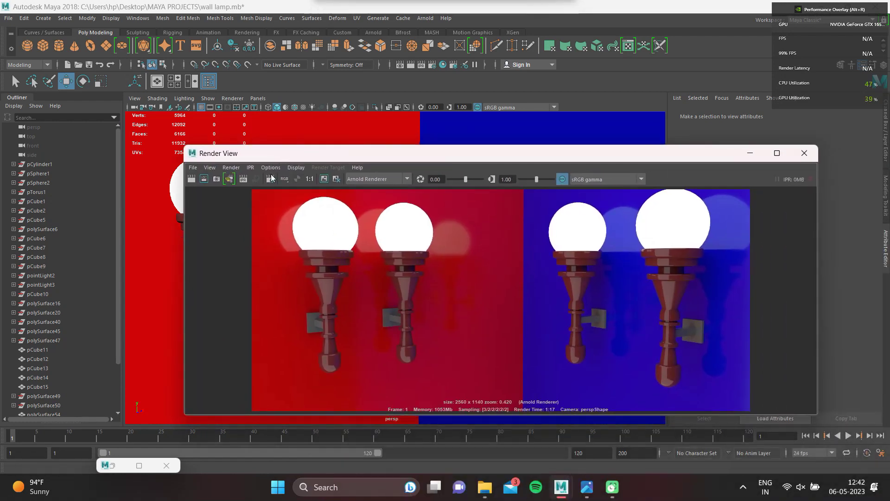
{"action": "left_click", "coordinate": [561, 179]}
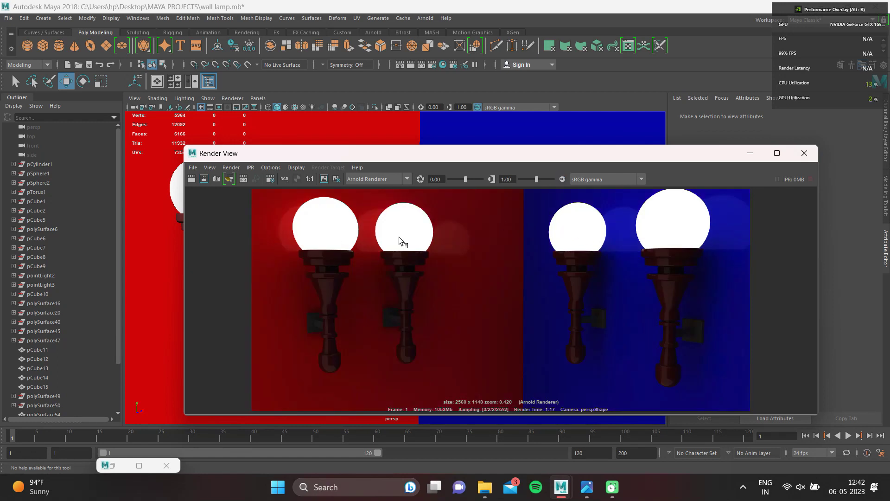
{"action": "left_click", "coordinate": [194, 170]}
{"action": "left_click", "coordinate": [213, 193]}
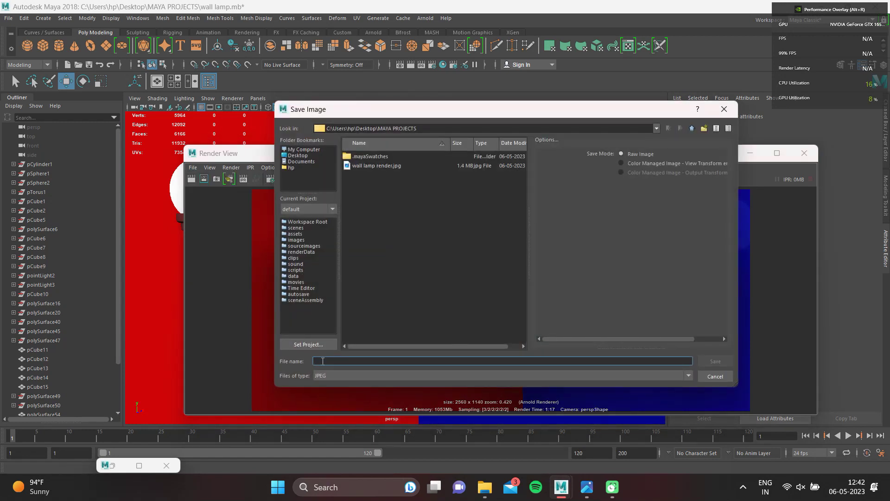
- Save the render as the JPEG 'wall lamp ren 1'
{"action": "type", "text": "wall lamp ren"}
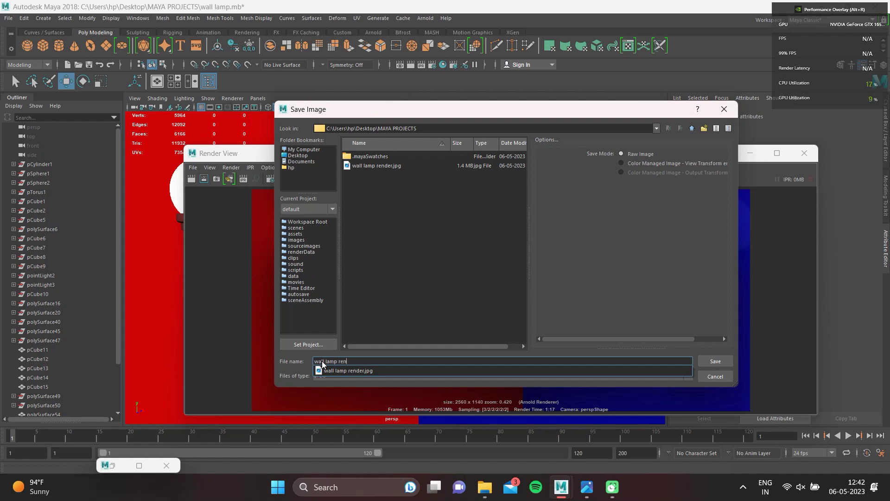
{"action": "type", "text": " 1"}
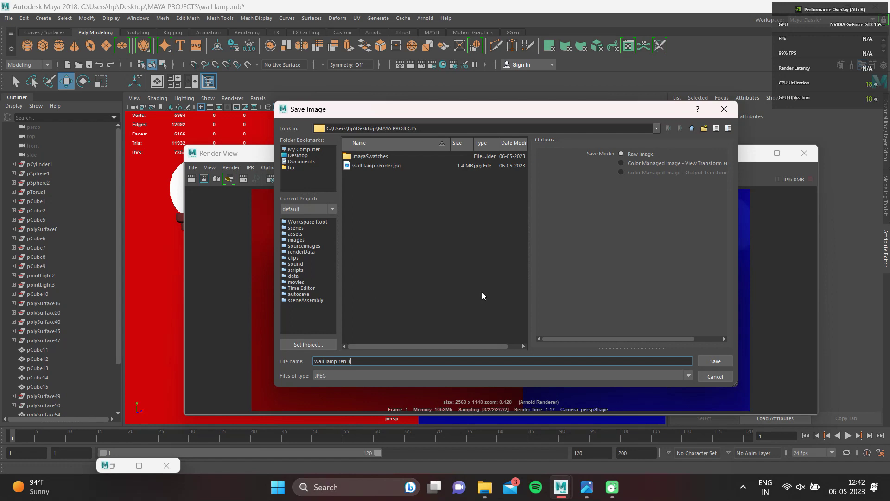
{"action": "left_click", "coordinate": [709, 362]}
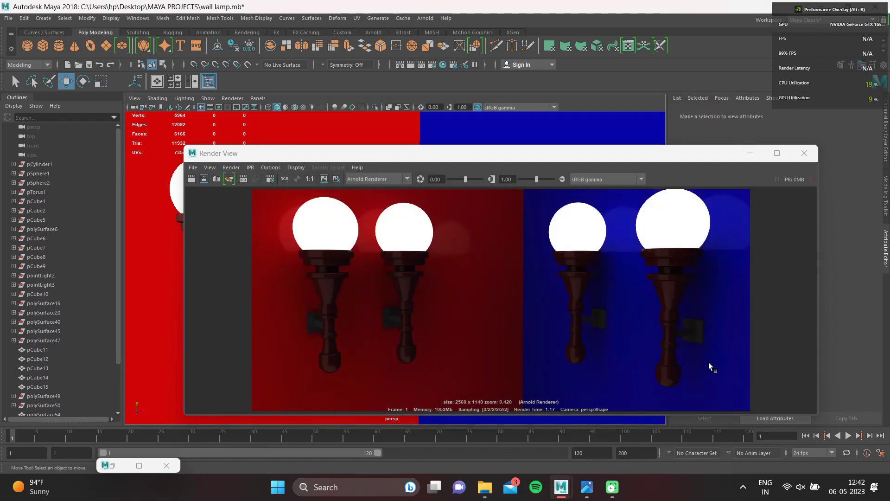
{"action": "left_click", "coordinate": [748, 153]}
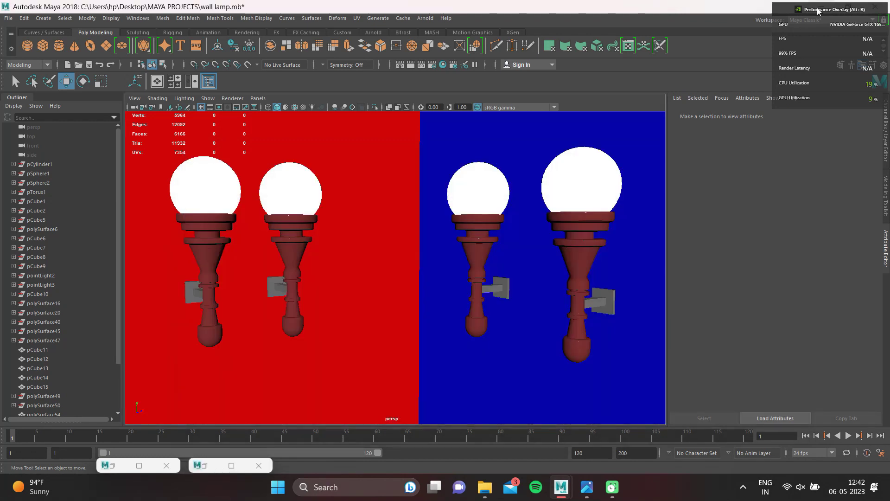
- Open 'wall lamp ren 1' from the MAYA PROJECTS desktop folder in the photo viewer
{"action": "left_click", "coordinate": [819, 11]}
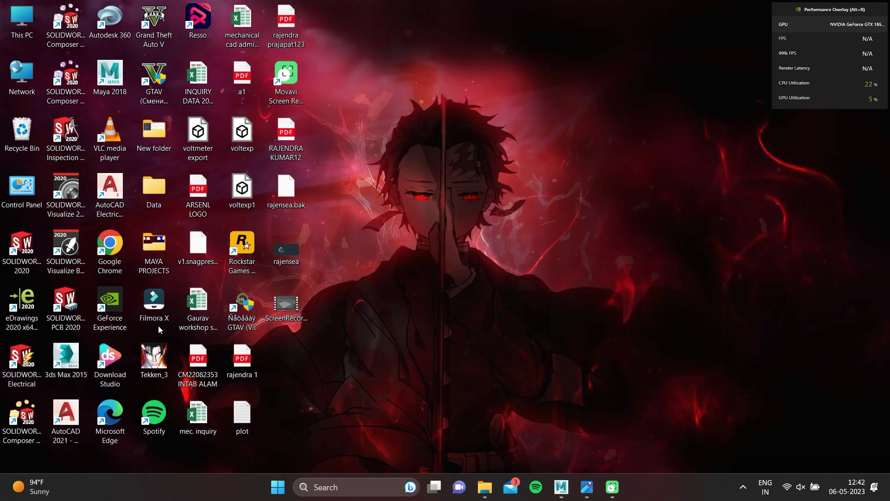
{"action": "double_click", "coordinate": [154, 245]}
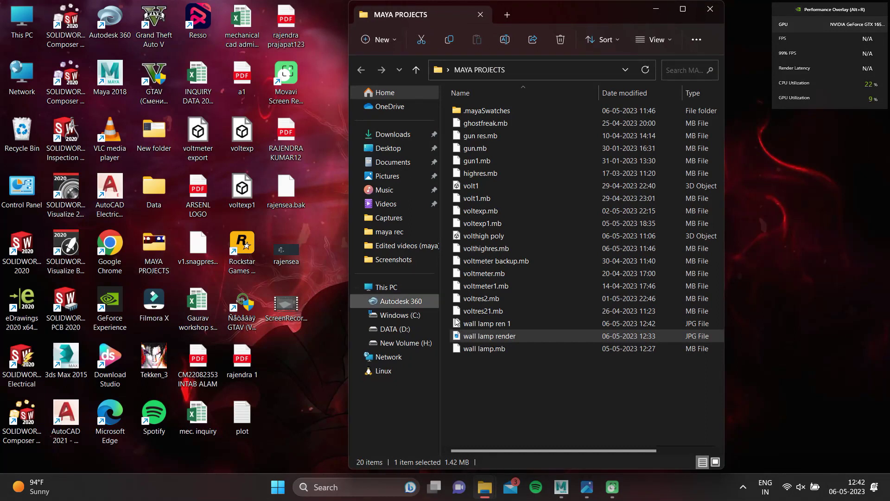
{"action": "left_click", "coordinate": [491, 338]}
{"action": "double_click", "coordinate": [489, 324]}
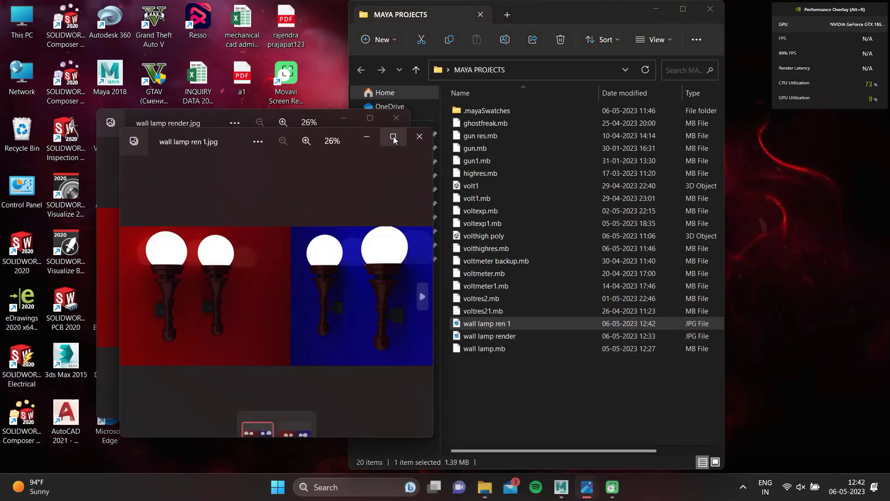
- Maximize the Photos window showing wall lamp ren 1.jpg
{"action": "left_click", "coordinate": [393, 136]}
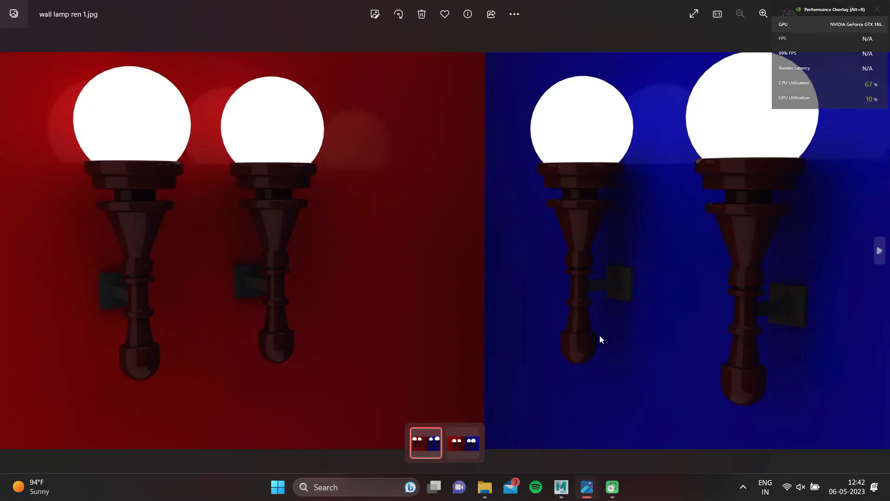